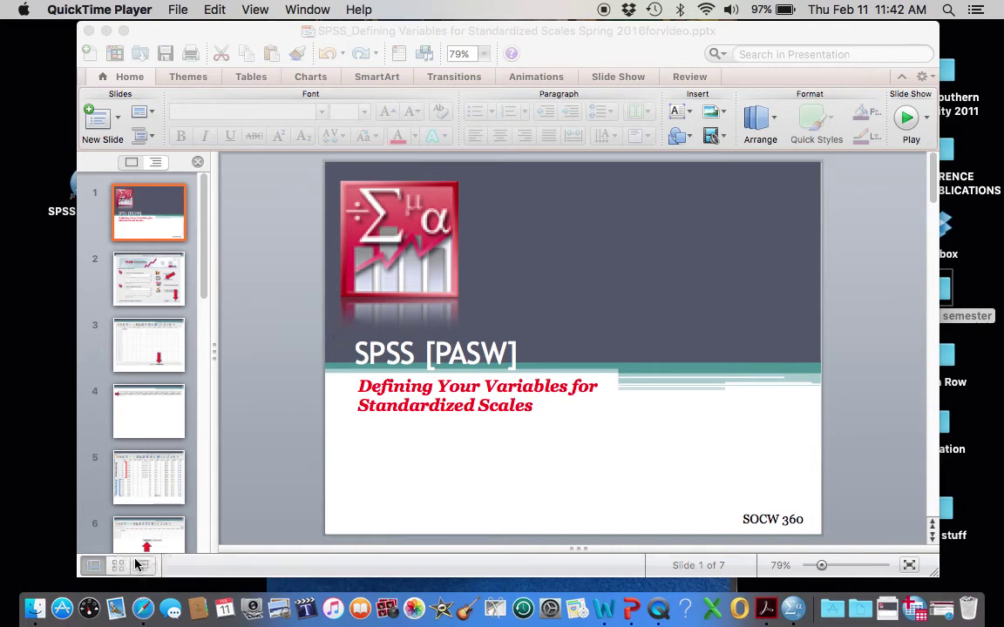
Step: Start the SPSS tutorial slide show and advance past the PASW startup slide to Variable View
left_click(144, 568)
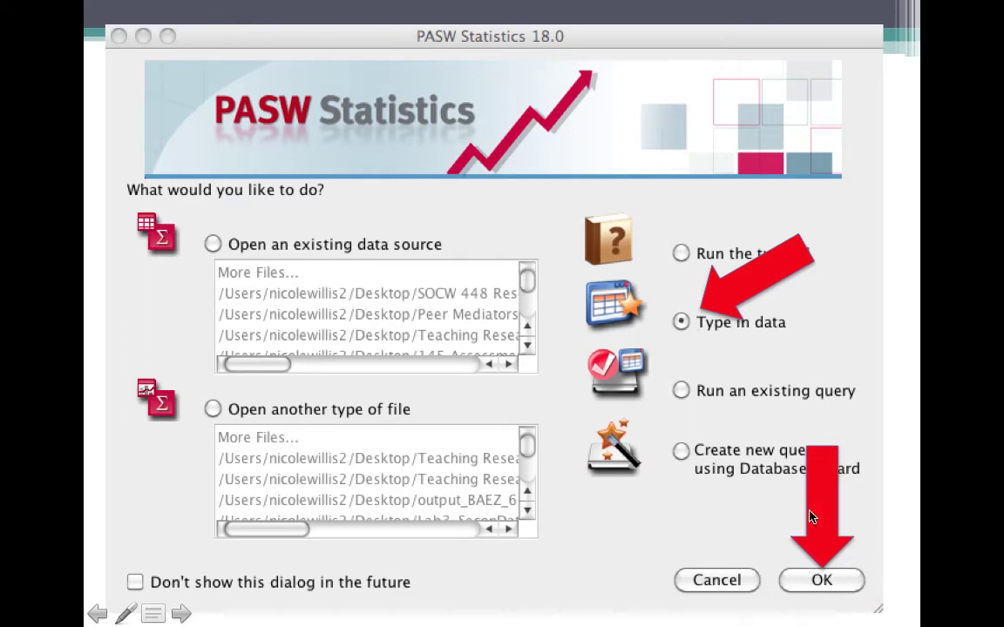
left_click(482, 408)
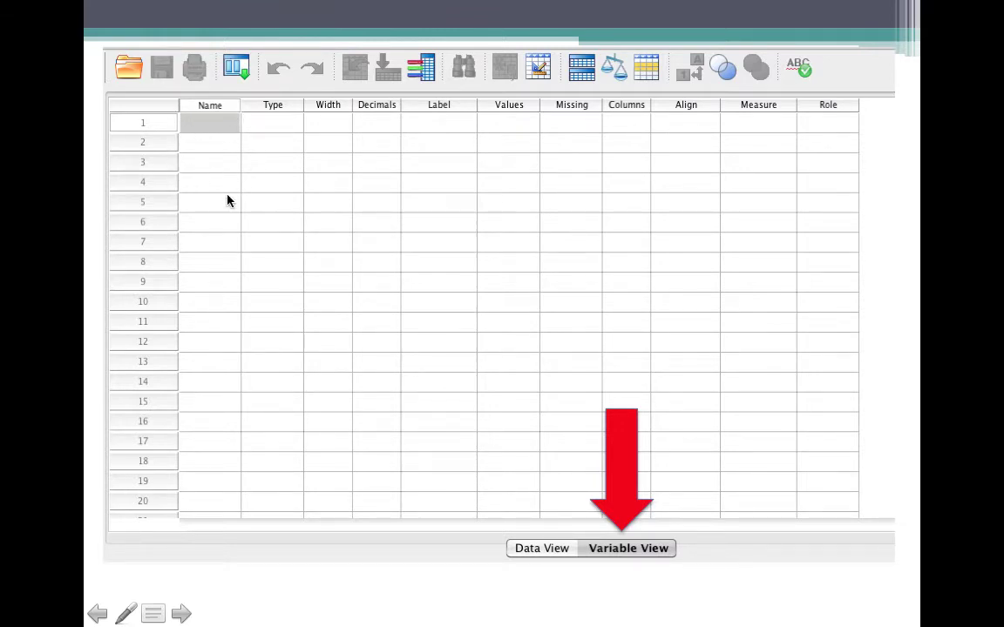
Step: Advance to the slide with the completed ID variable row and bring up the slide show menu
left_click(425, 392)
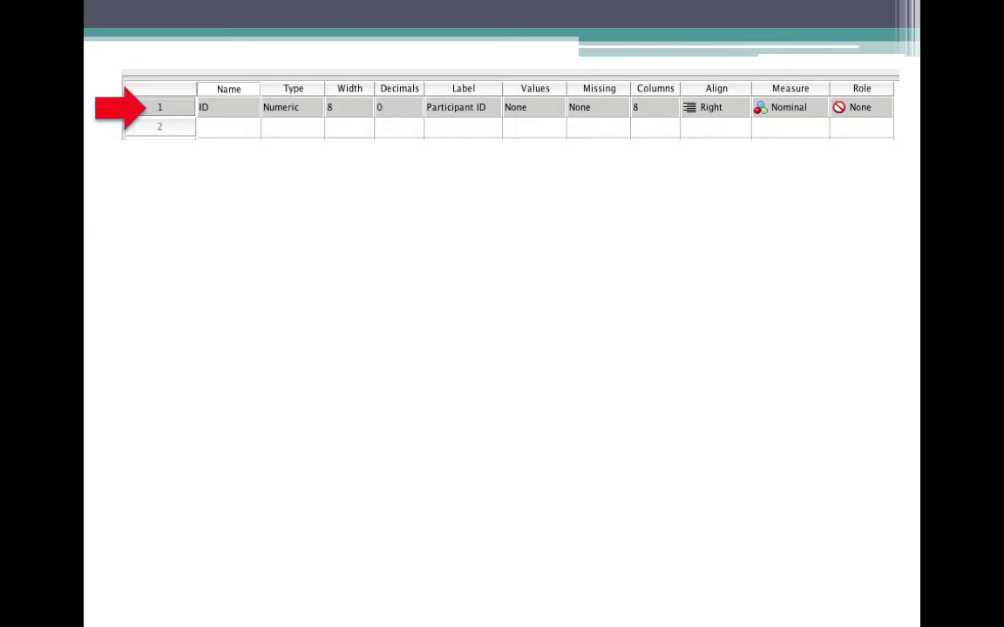
right_click(507, 362)
Step: End the slide show, return to Blackboard in Safari and open the SPSS Lab #2 folder
left_click(564, 520)
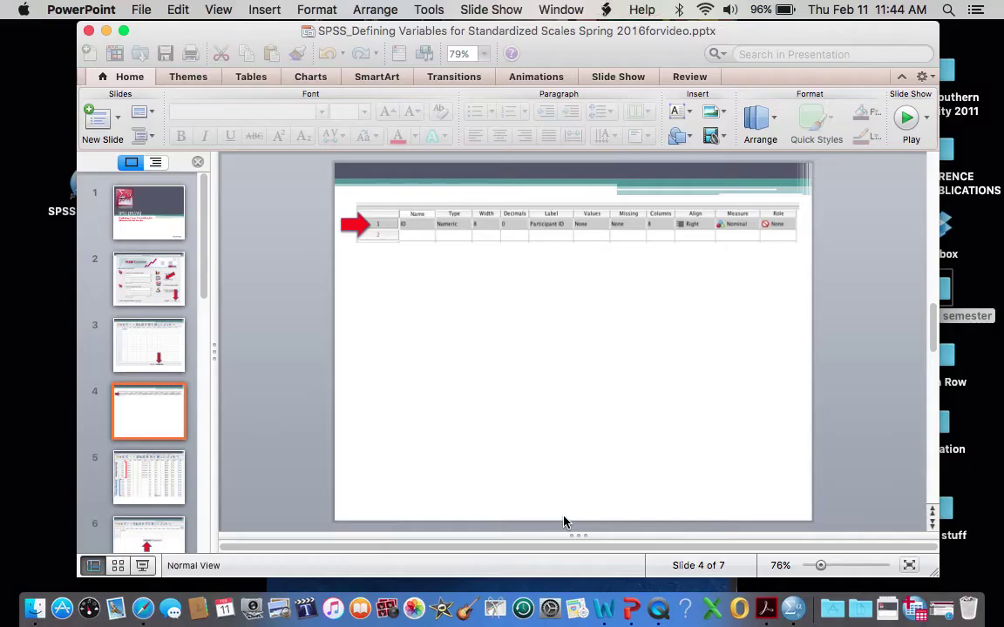
left_click(945, 616)
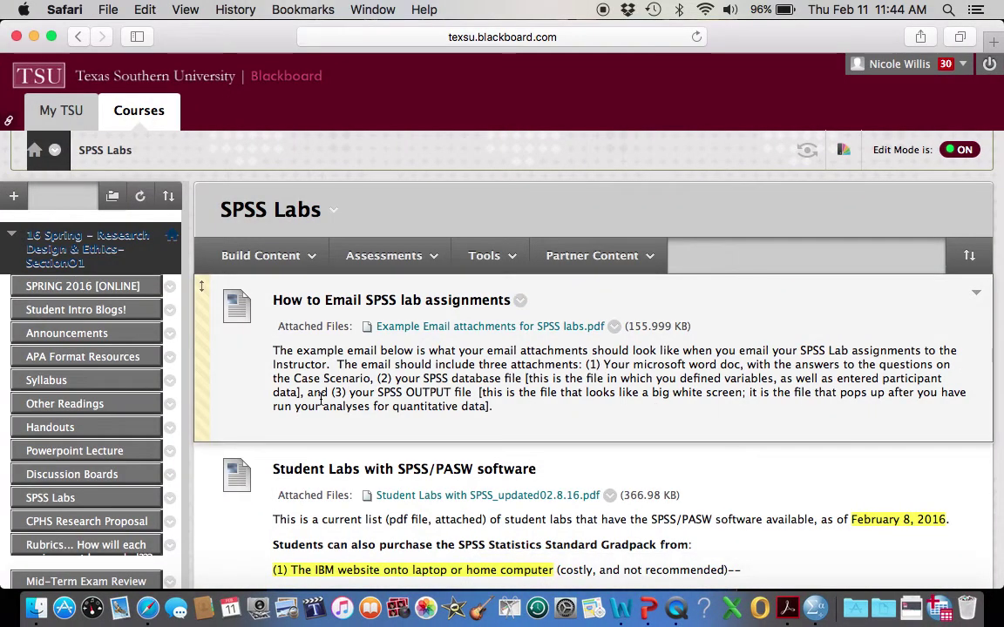
scroll(320, 399, "down", 10)
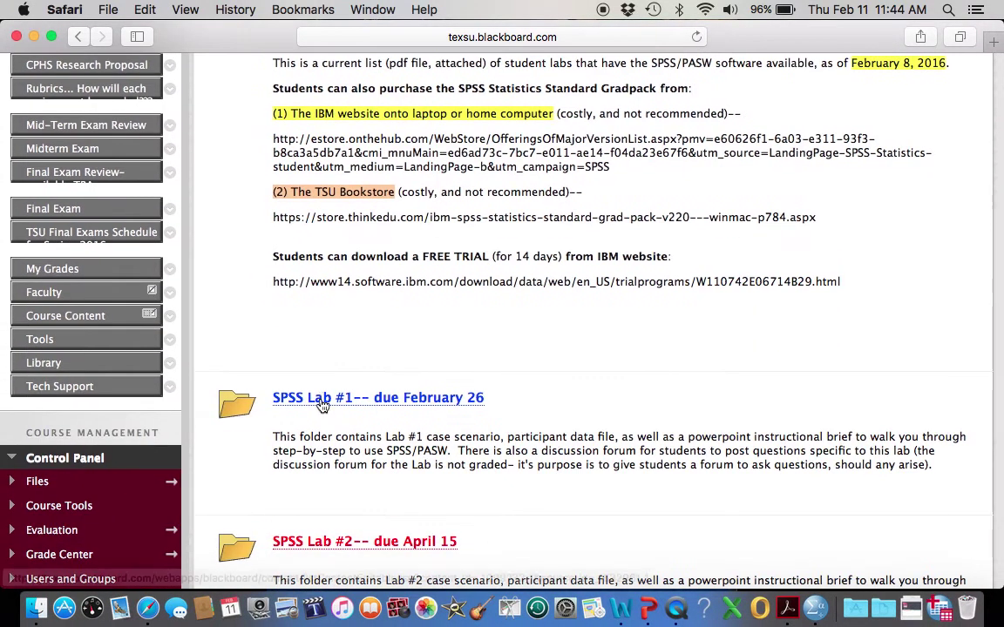
scroll(322, 405, "down", 2)
left_click(352, 462)
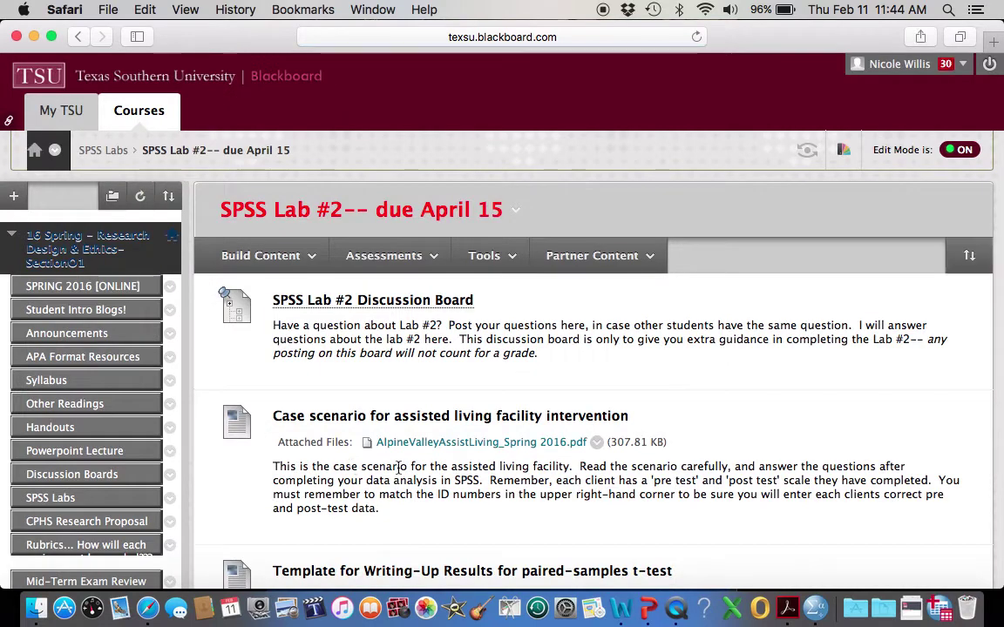
scroll(432, 475, "down", 6)
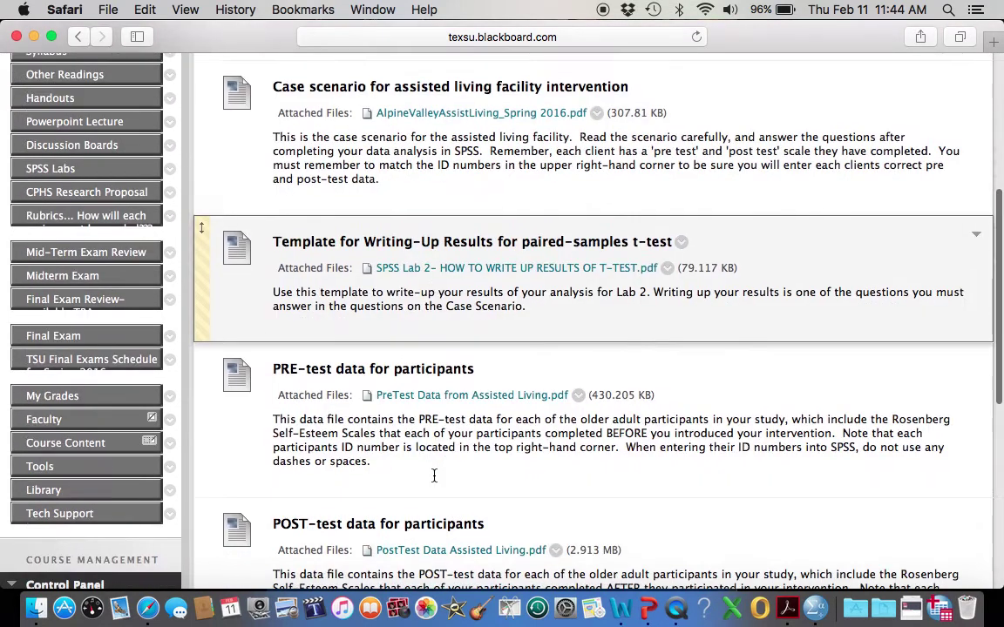
scroll(435, 477, "down", 3)
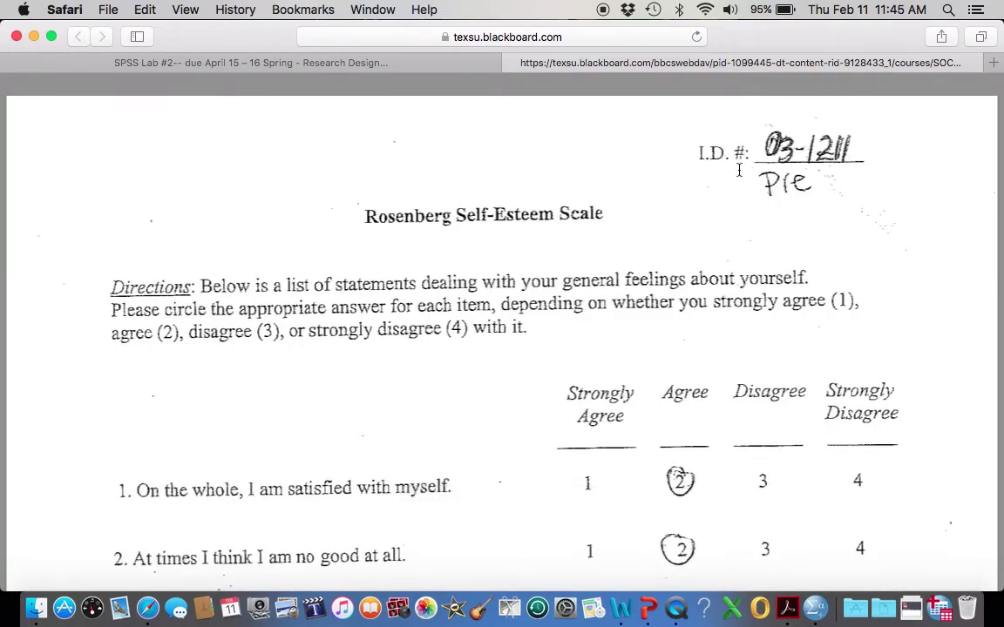
Step: Scroll through the scanned pre-test Rosenberg scales, then go back to the SPSS Lab #2 tab
scroll(740, 166, "down", 15)
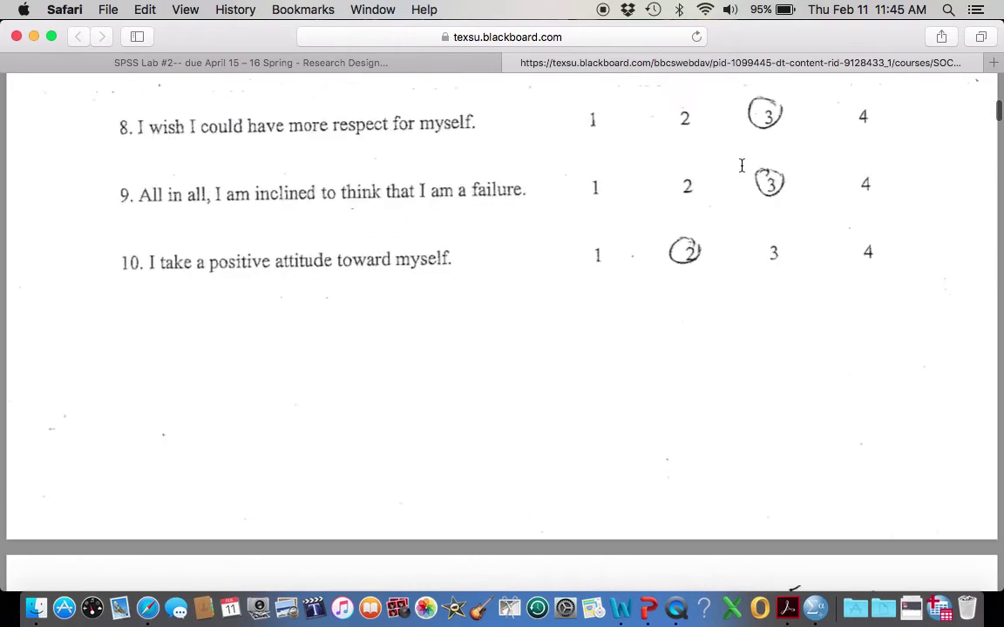
scroll(742, 165, "down", 5)
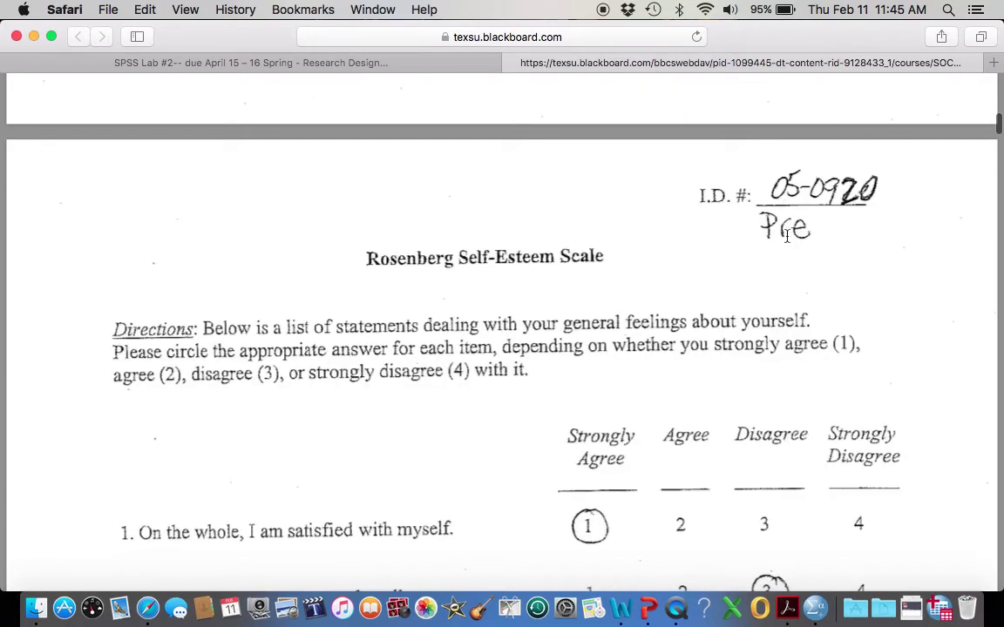
scroll(781, 248, "down", 6)
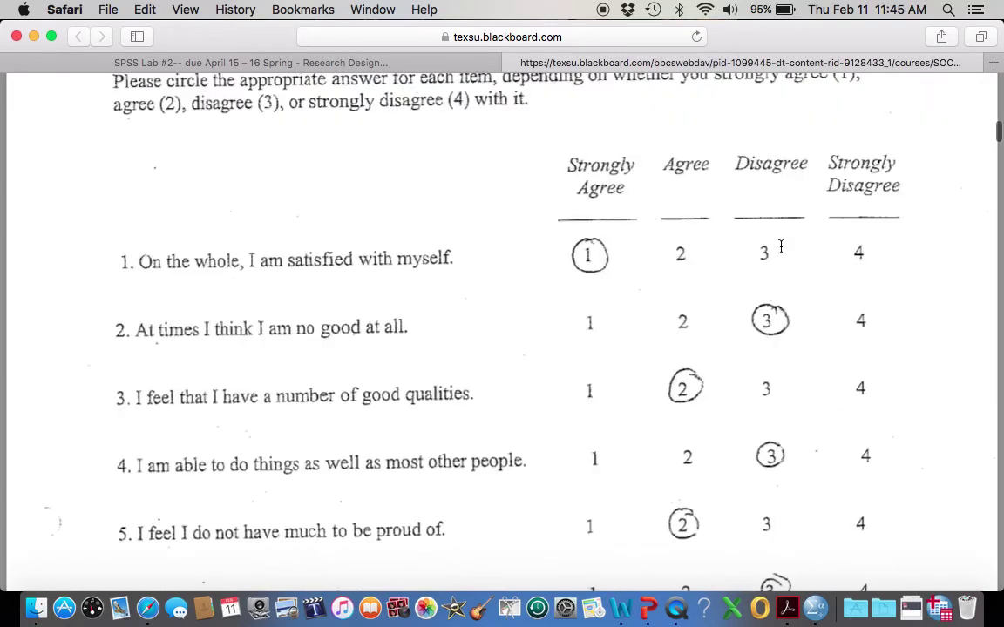
scroll(781, 247, "down", 20)
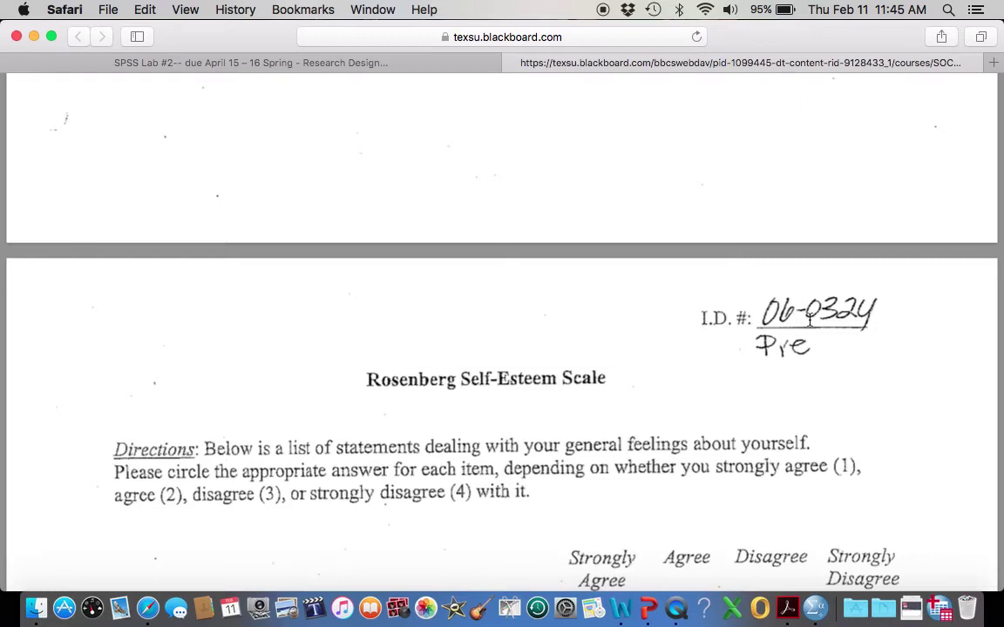
scroll(806, 320, "up", 5)
scroll(810, 320, "down", 5)
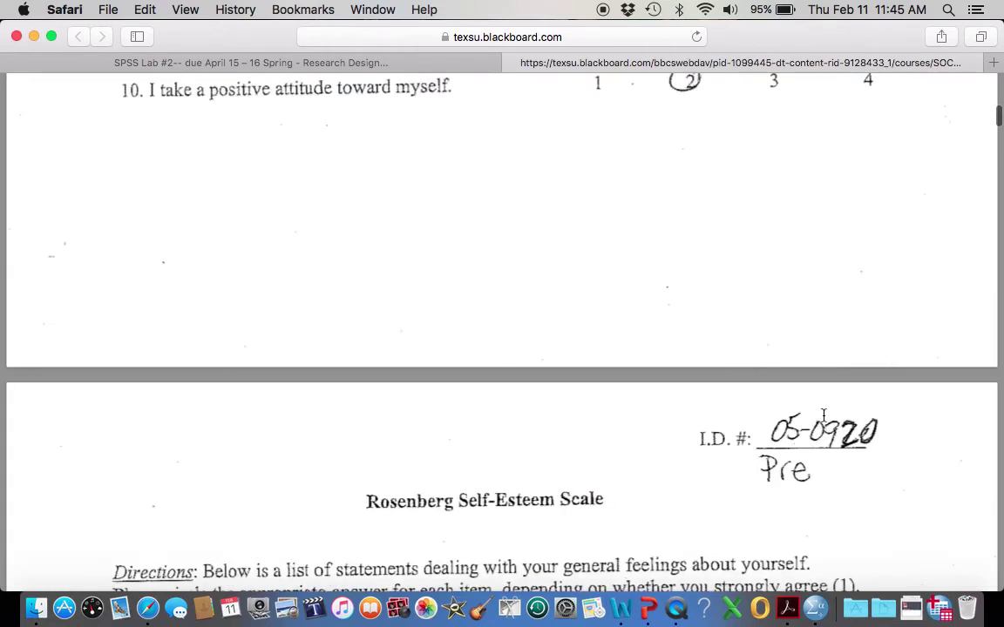
left_click(231, 62)
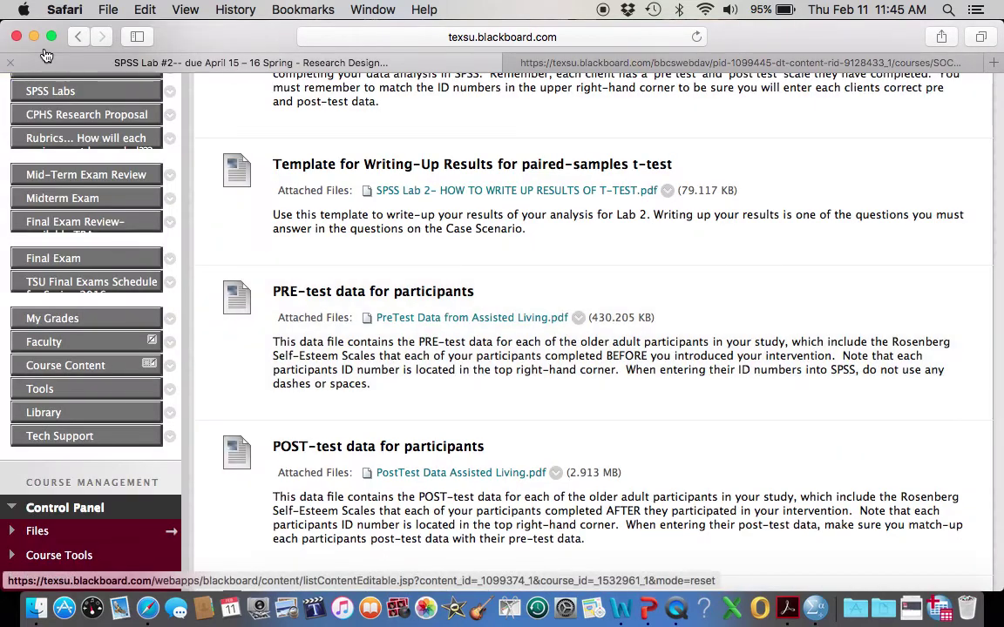
Step: Resume the slide show at slide 4 and advance to the pre1–pre10 and POST1–POST10 variables slide
left_click(34, 37)
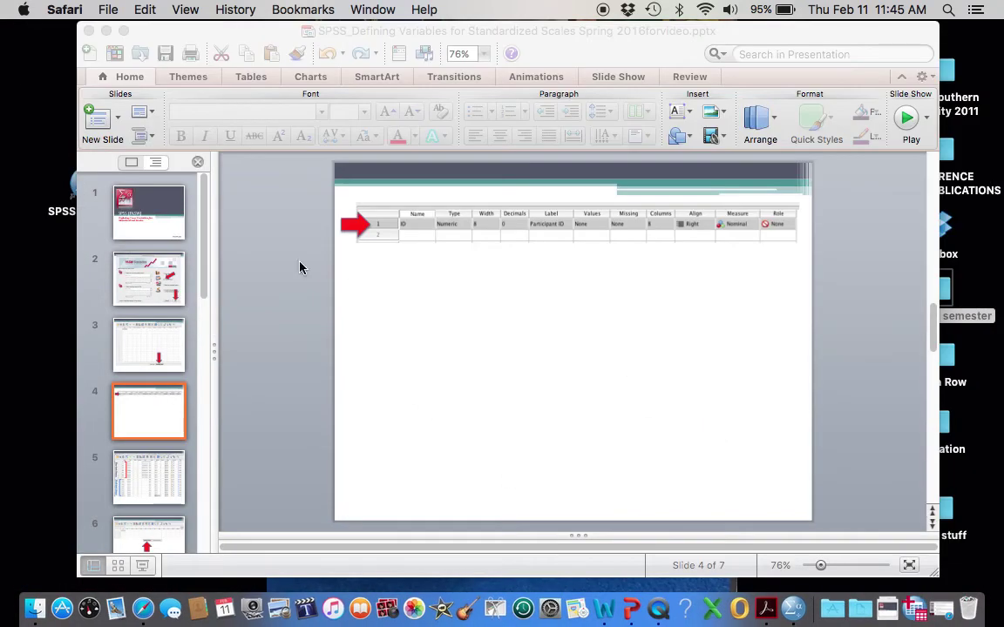
left_click(143, 565)
left_click(143, 565)
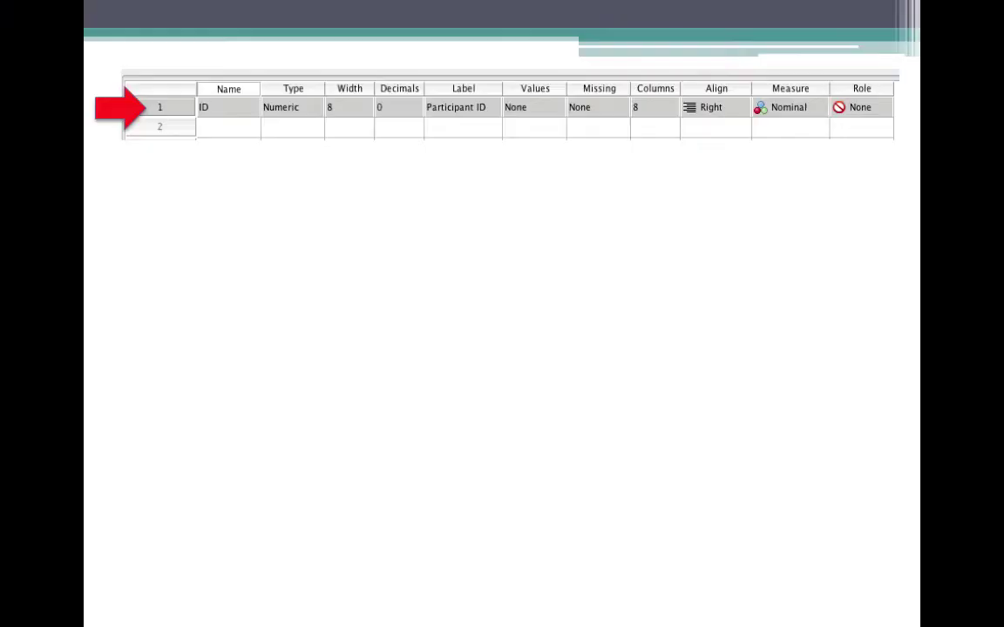
left_click(413, 398)
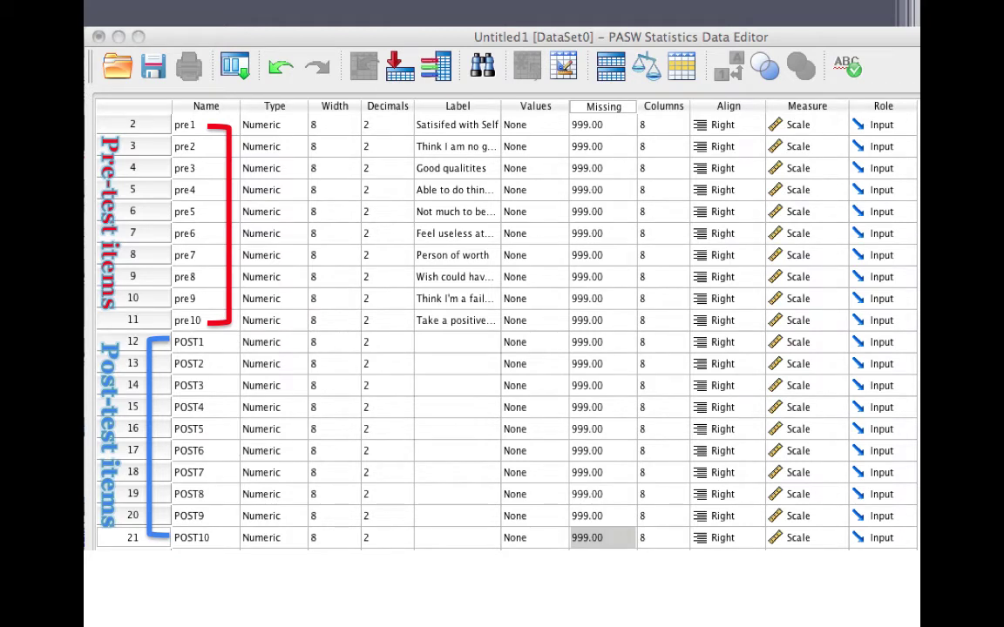
right_click(410, 458)
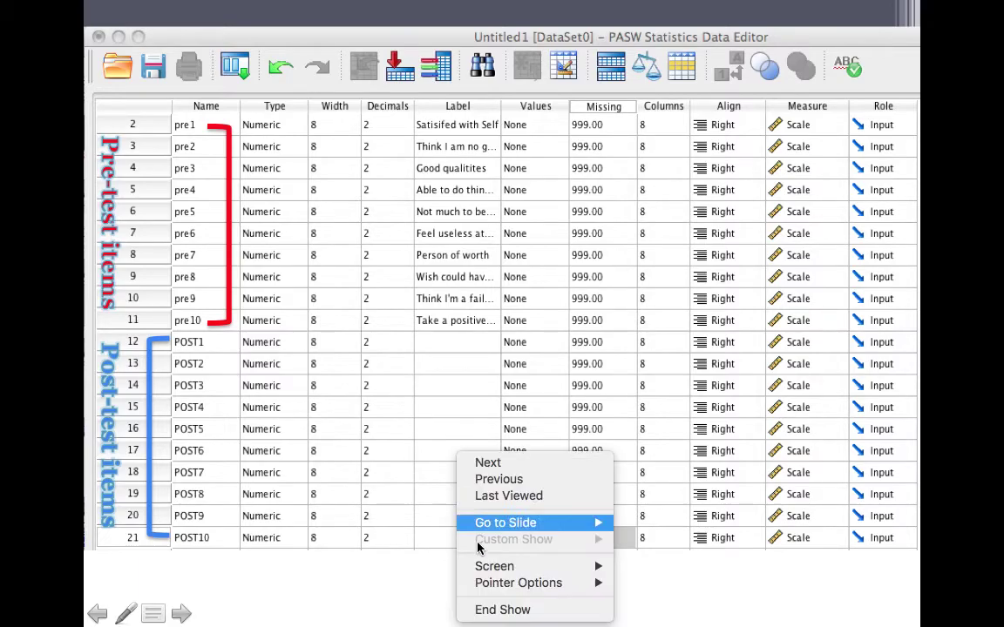
Step: End the slide show and switch to the scanned pre-test PDF, zooming out twice on the page
left_click(509, 612)
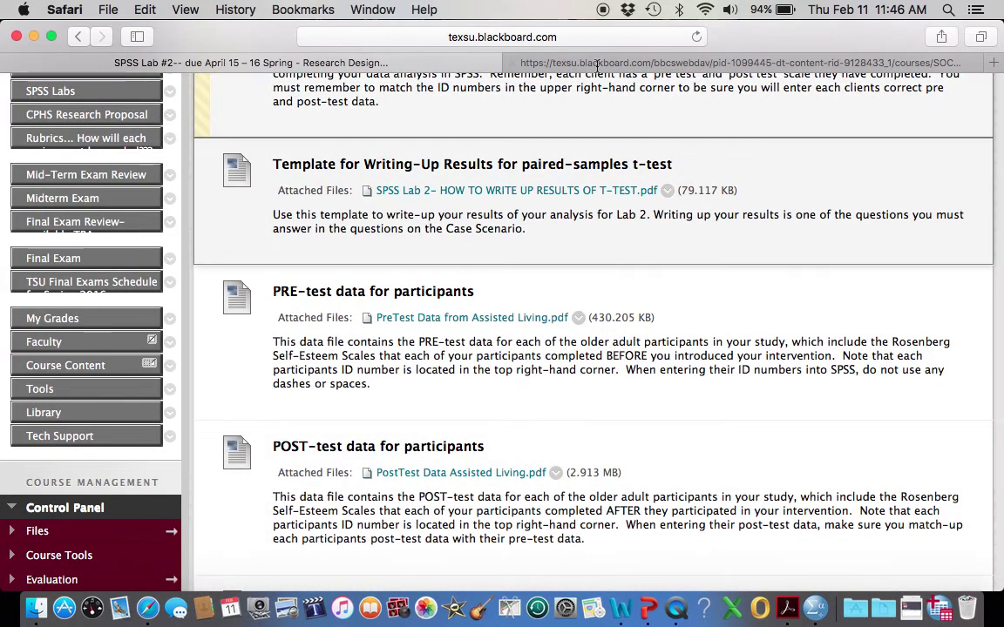
left_click(598, 62)
scroll(433, 232, "down", 5)
scroll(433, 232, "up", 3)
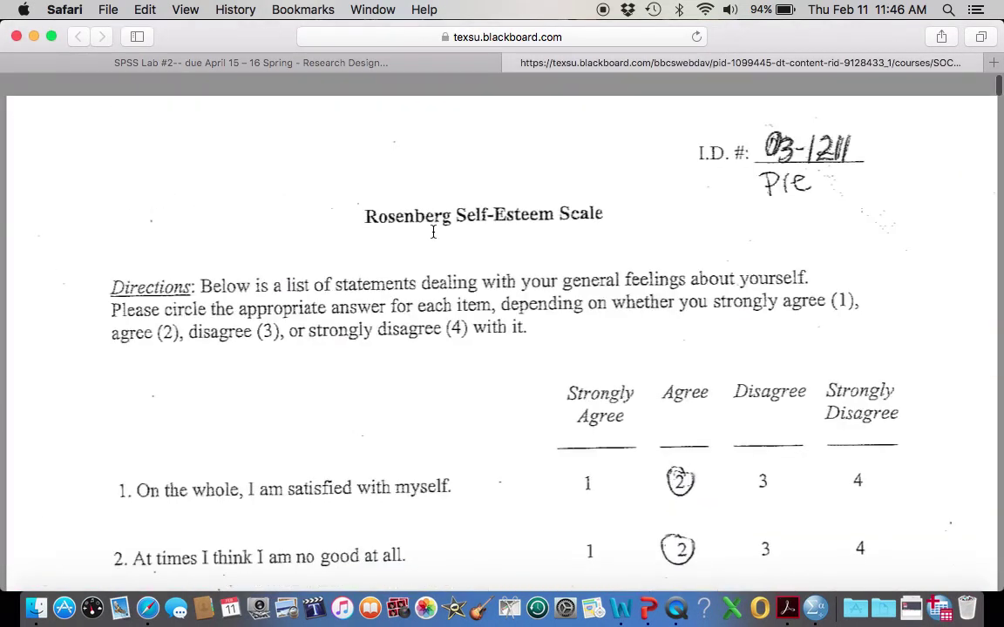
scroll(60, 436, "down", 3)
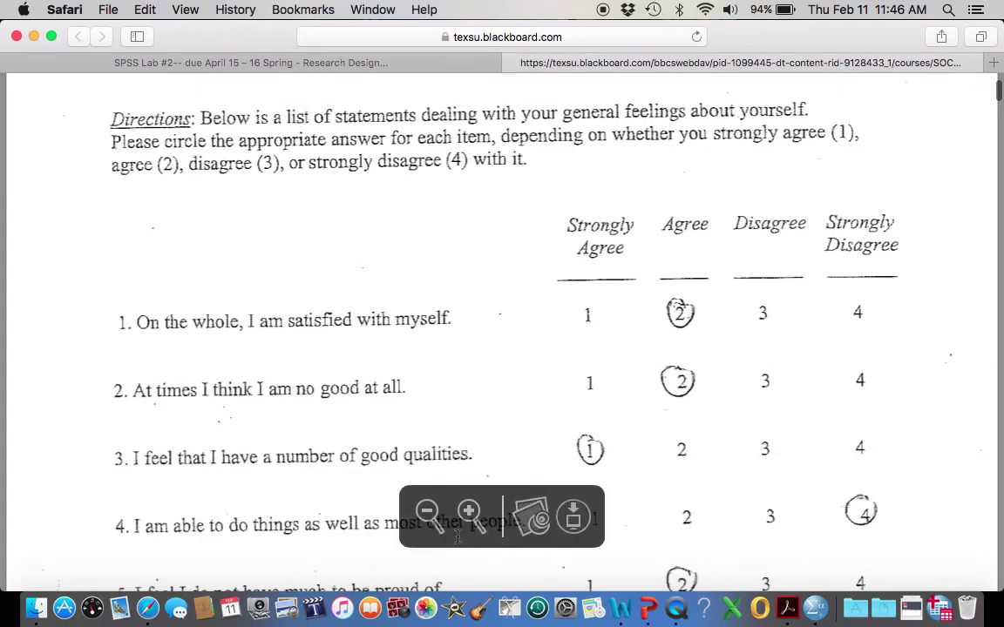
left_click(426, 511)
left_click(426, 512)
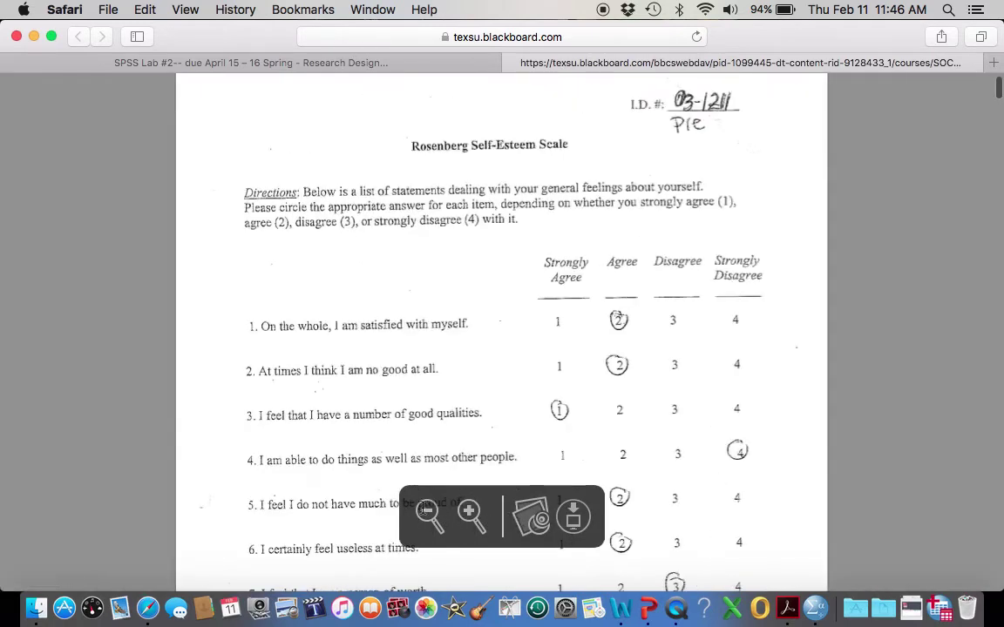
Step: Scroll through the questionnaire pages, then return to the course page tab and hide Safari
scroll(196, 471, "down", 5)
scroll(196, 471, "down", 2)
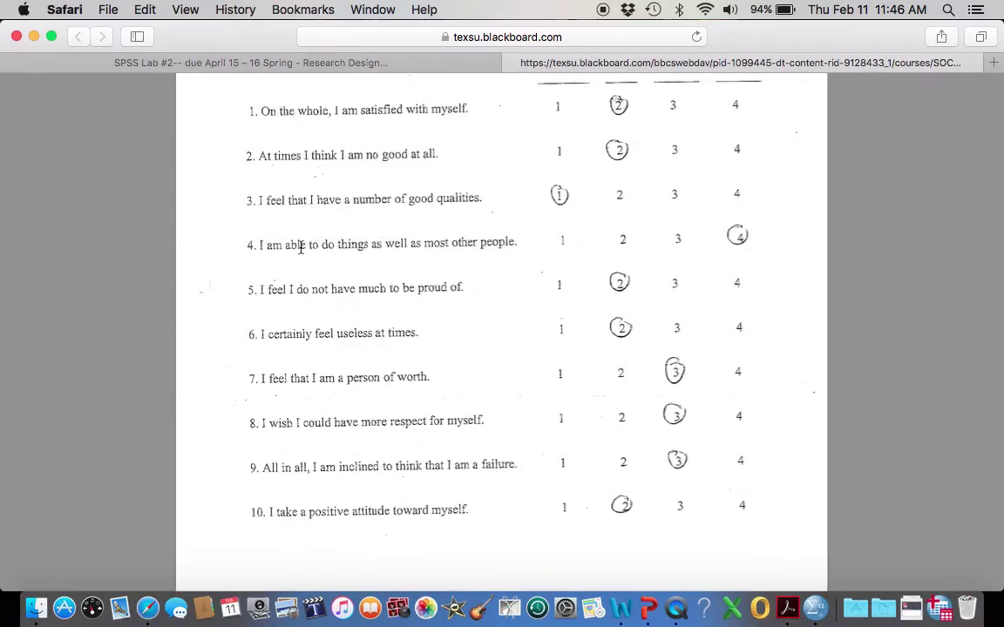
scroll(276, 140, "up", 4)
scroll(275, 139, "up", 1)
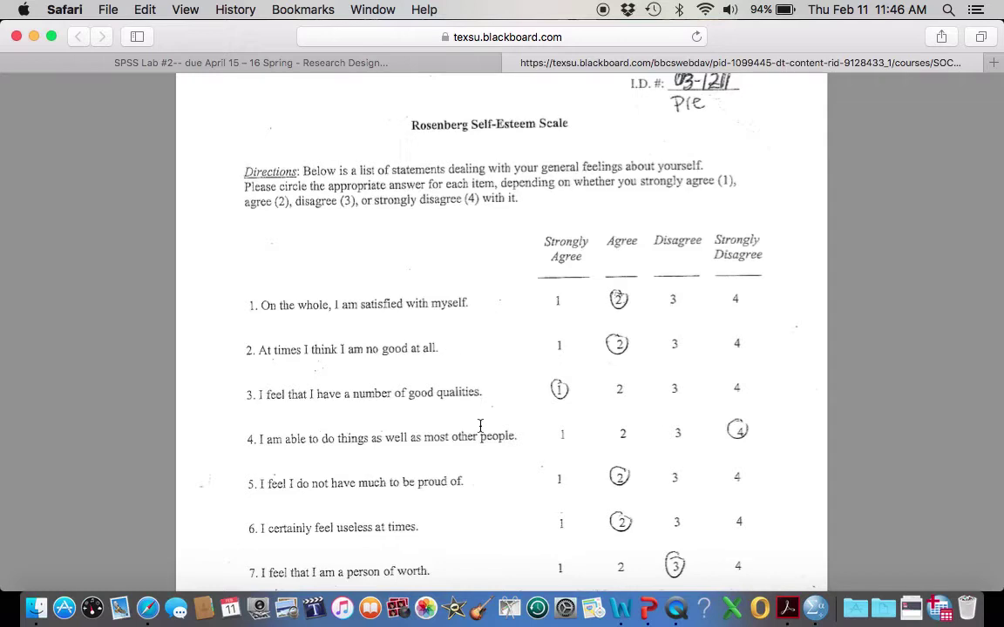
scroll(480, 427, "down", 1)
scroll(480, 427, "down", 2)
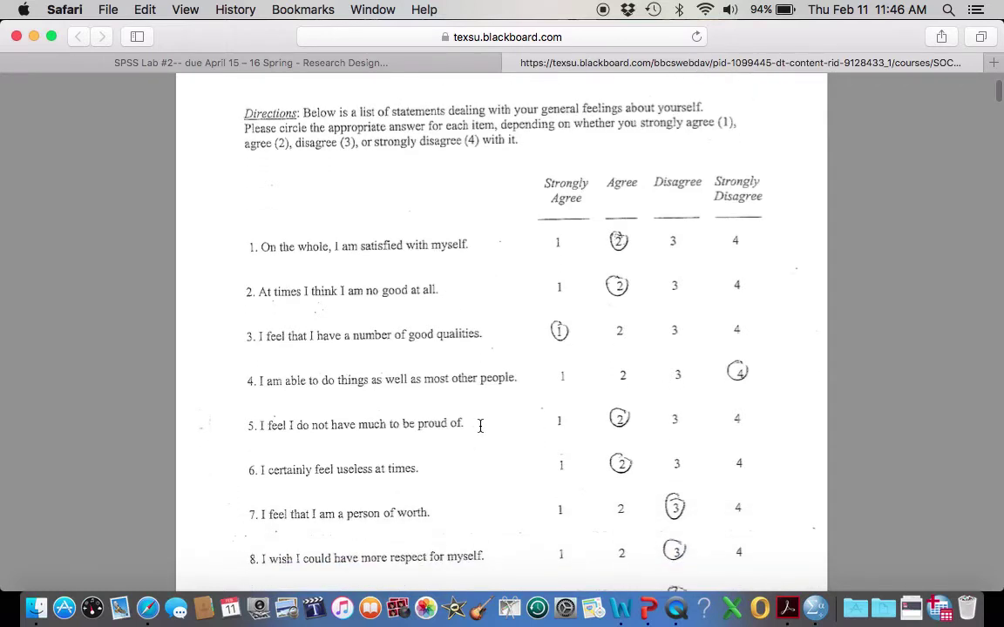
scroll(480, 426, "down", 5)
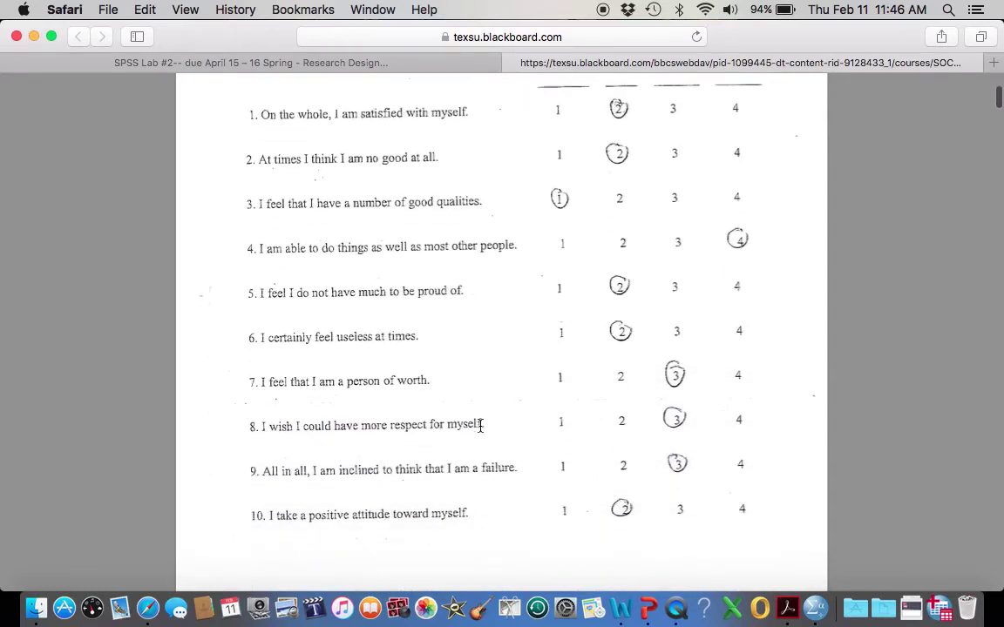
scroll(480, 425, "up", 3)
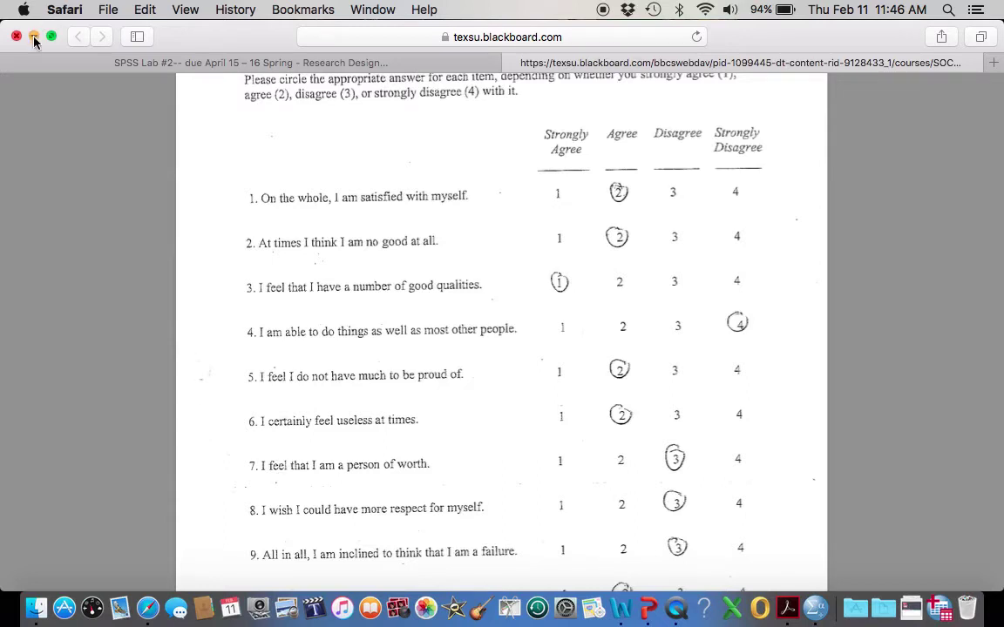
left_click(120, 61)
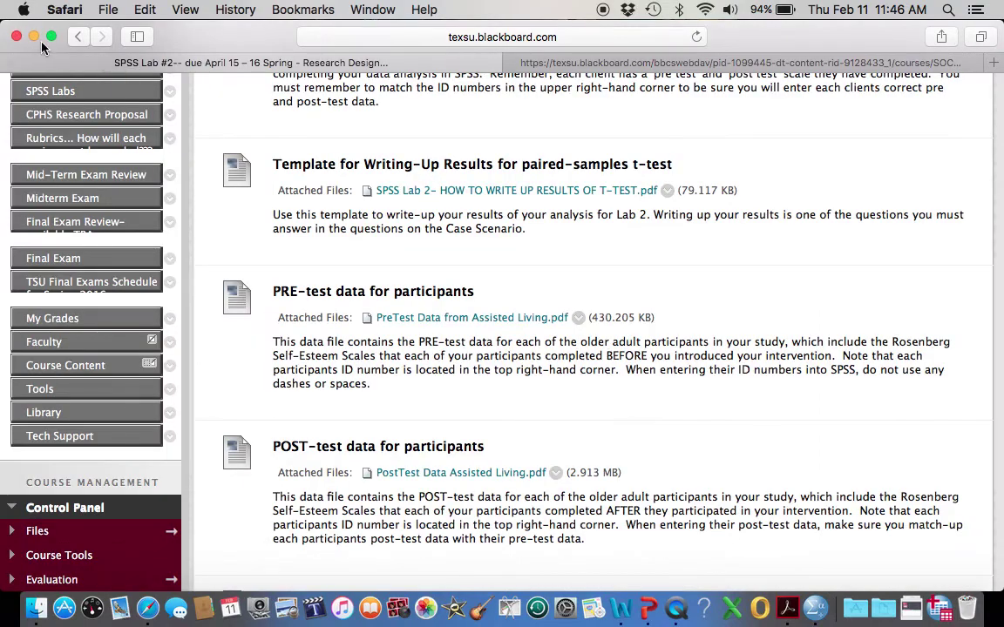
left_click(35, 37)
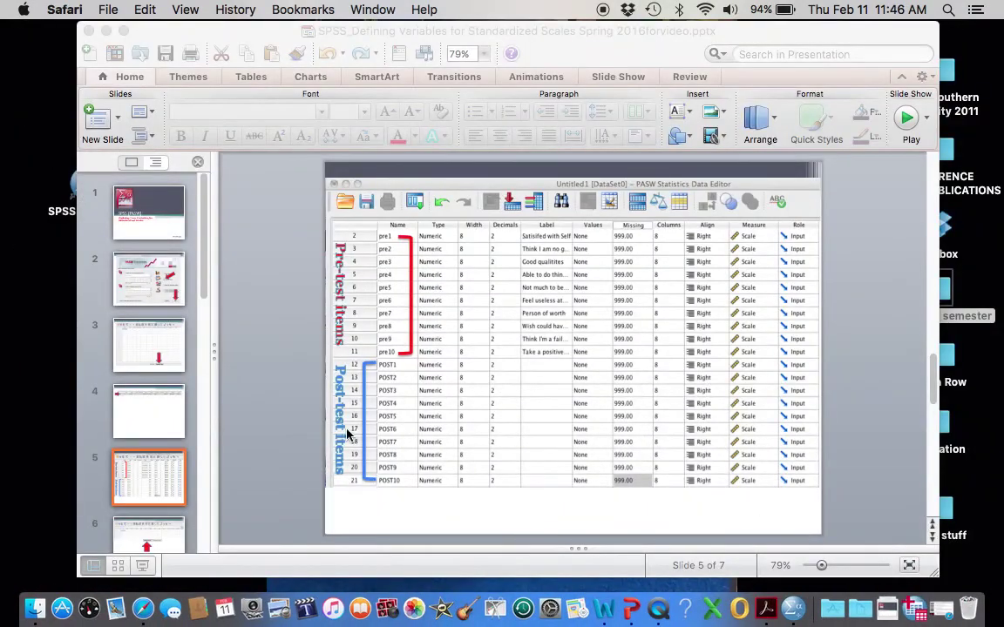
Step: Play the slideshow from slide 5 on to the empty Data View slide with the red arrow
left_click(140, 564)
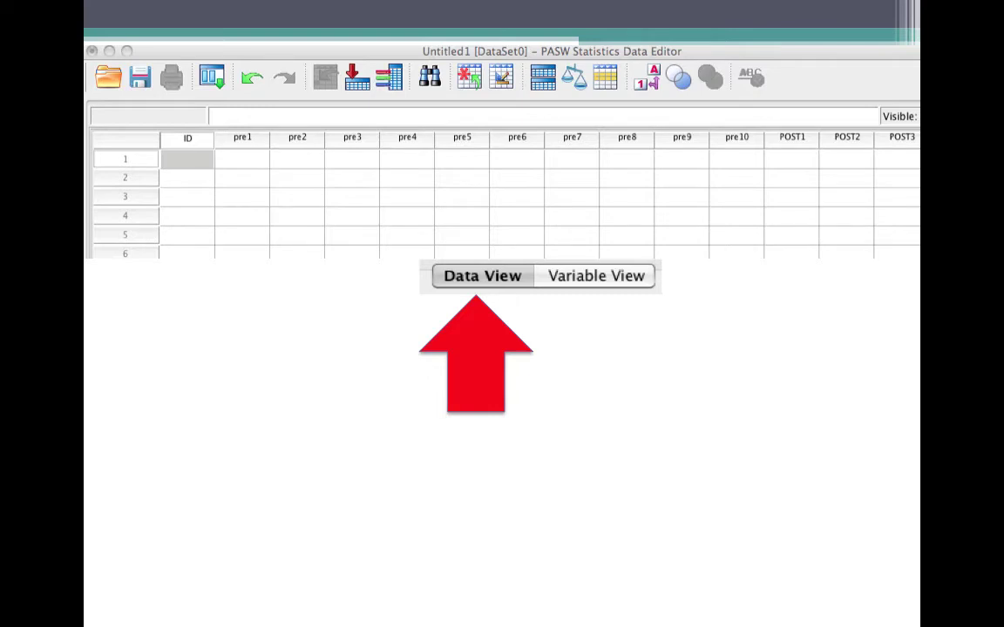
Step: Bring up the right-click navigation menu over the empty Data View slide
right_click(260, 439)
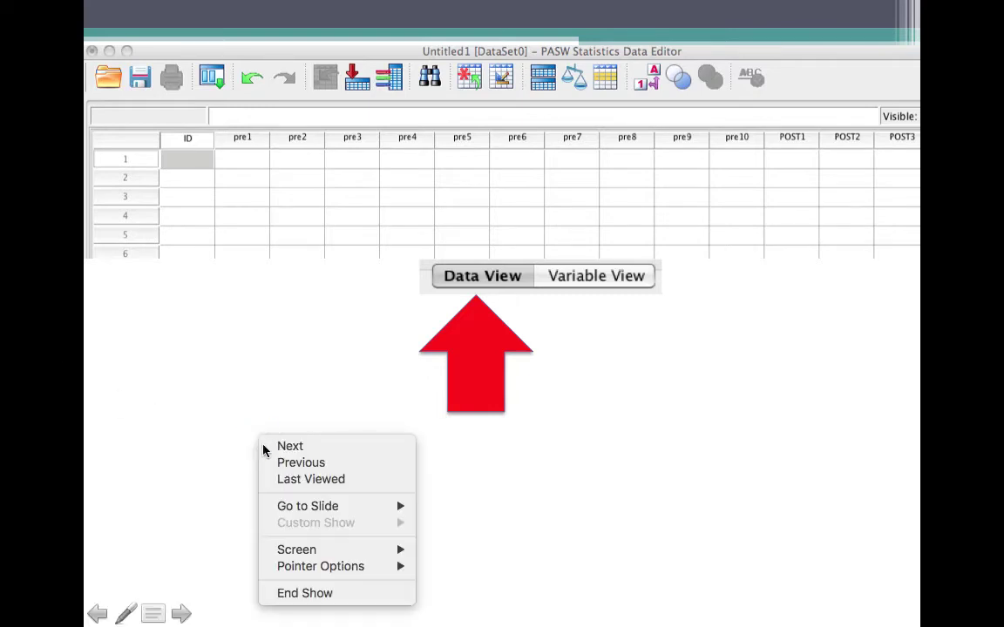
Step: End the slide show and bring back Safari's Blackboard page with the PRE-test and POST-test entries
left_click(329, 594)
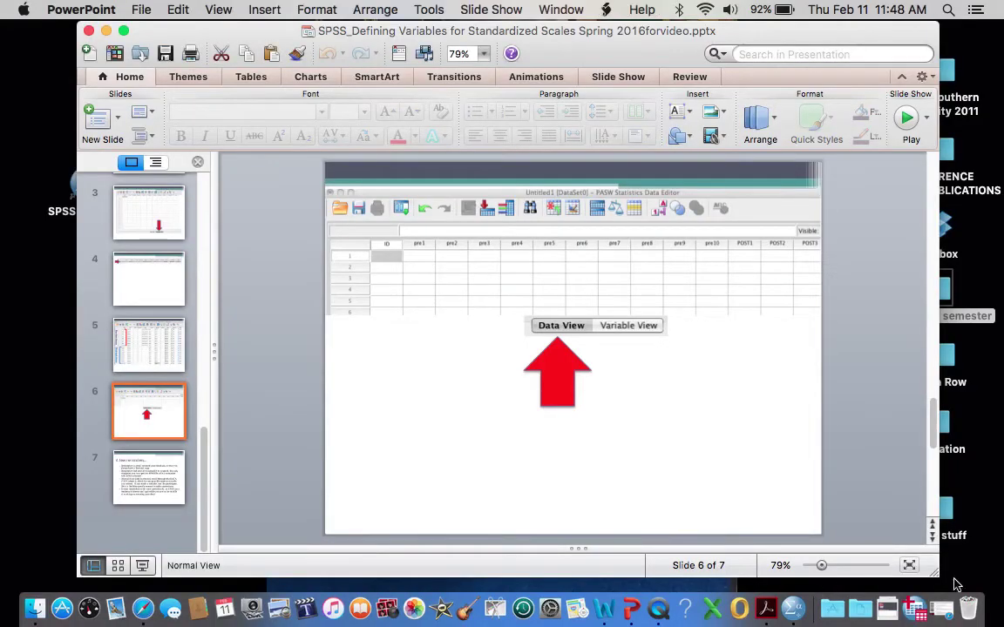
left_click(914, 607)
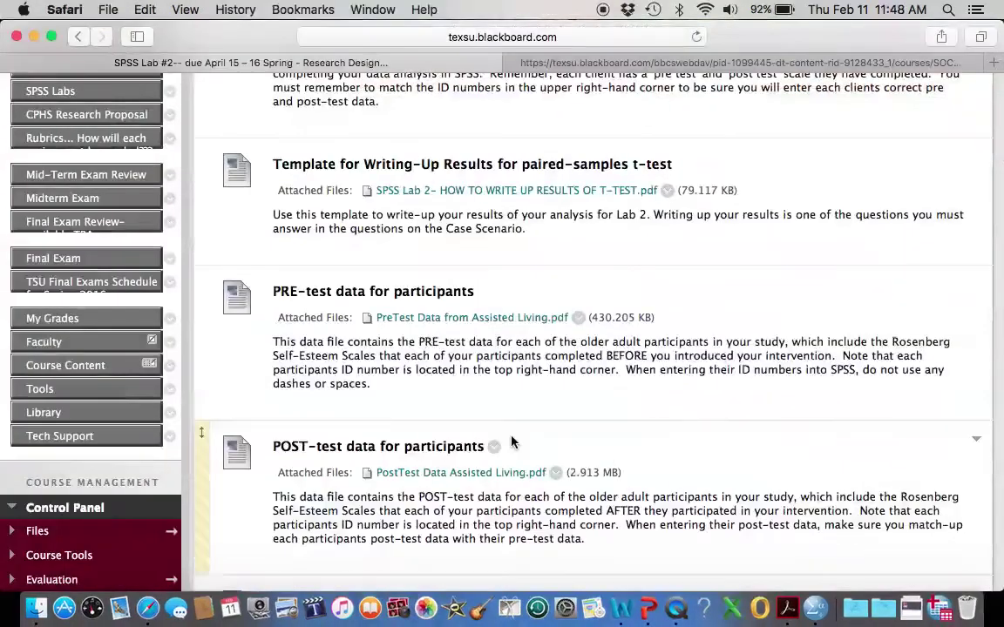
scroll(512, 443, "up", 2)
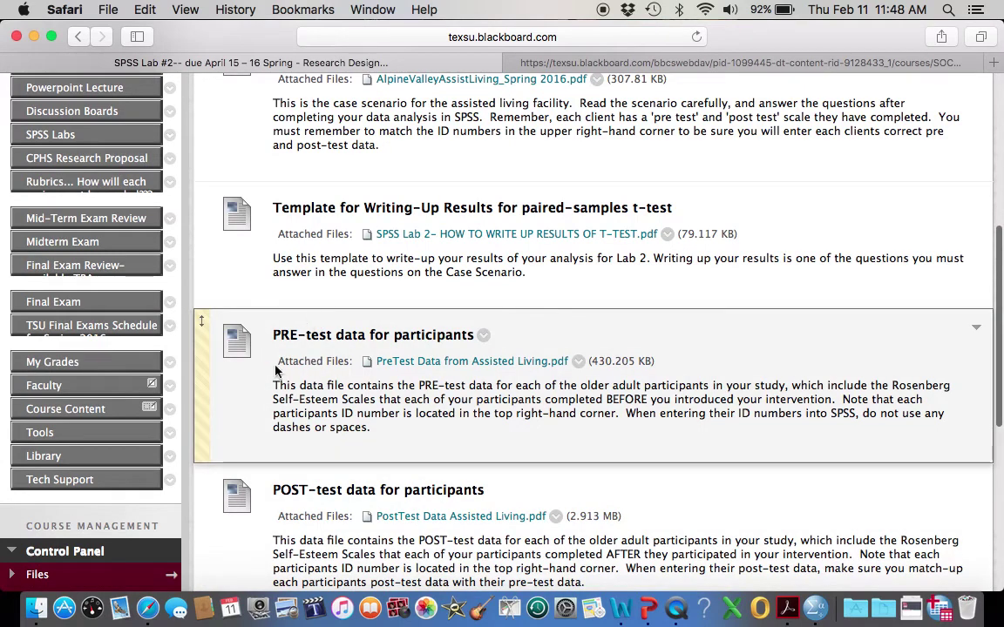
scroll(272, 349, "down", 4)
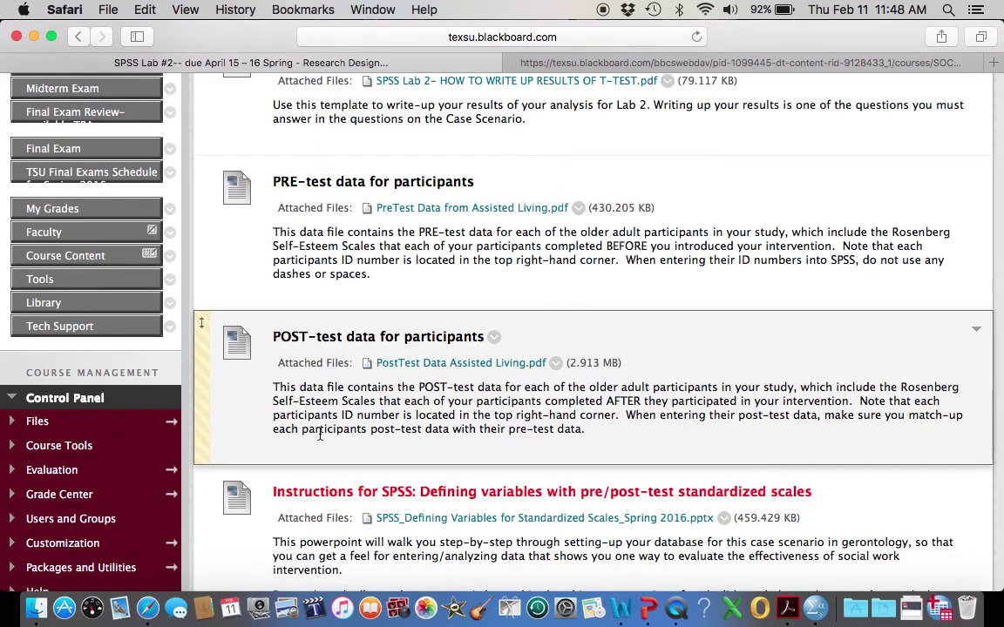
Step: Restore SPSS, show the example file's Data View, select row 1 and scroll across the pre/post scores
left_click(947, 608)
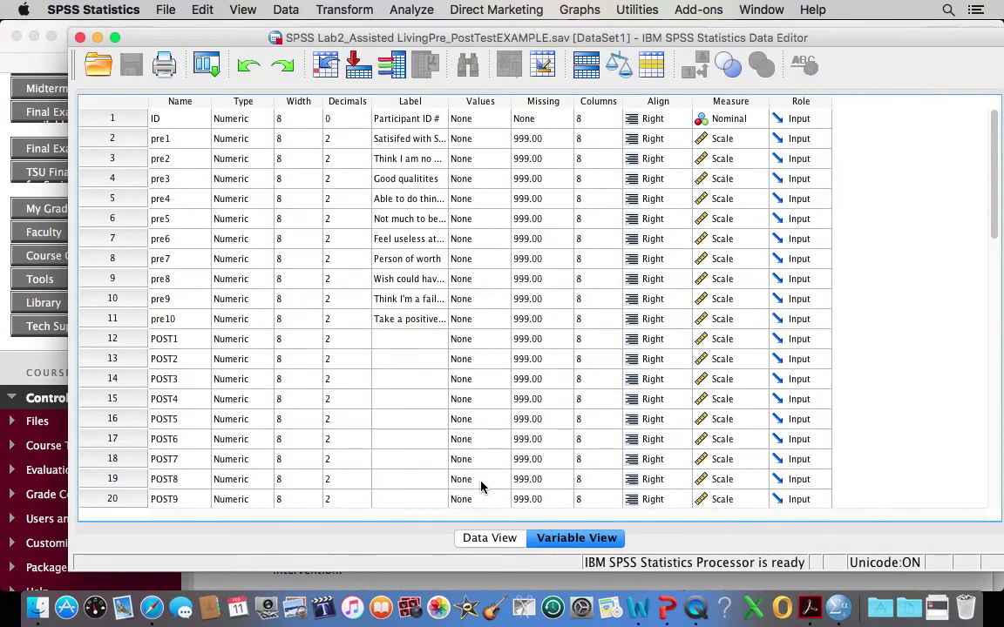
left_click(484, 539)
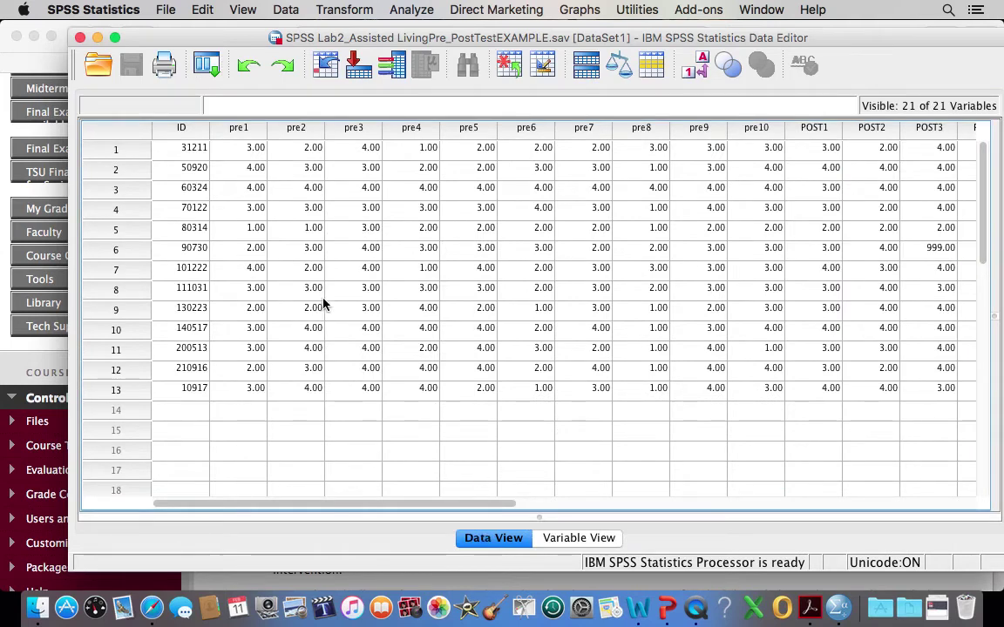
left_click(133, 153)
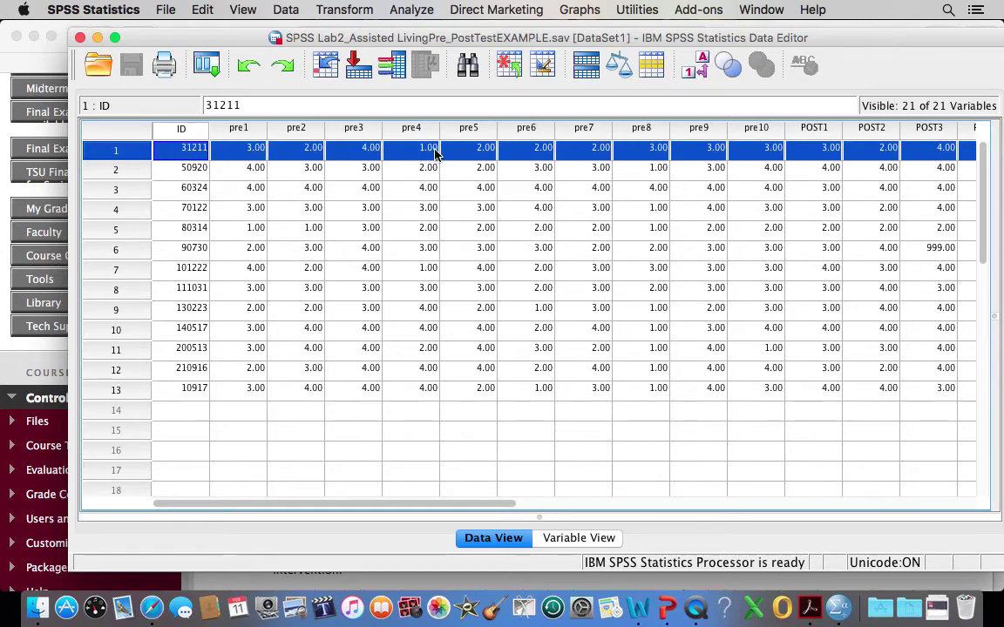
scroll(652, 151, "right", 5)
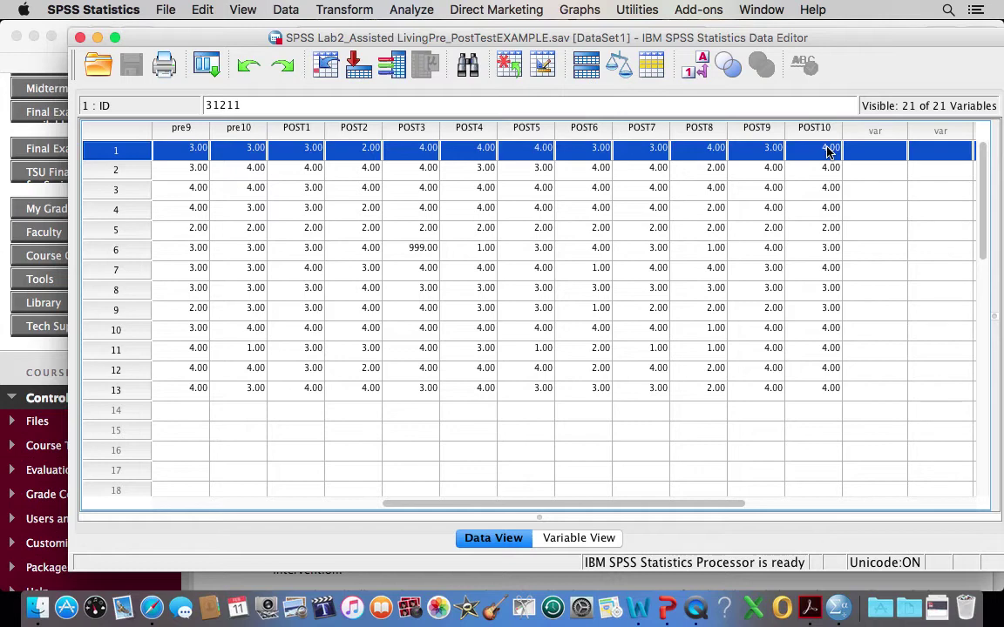
scroll(828, 150, "left", 10)
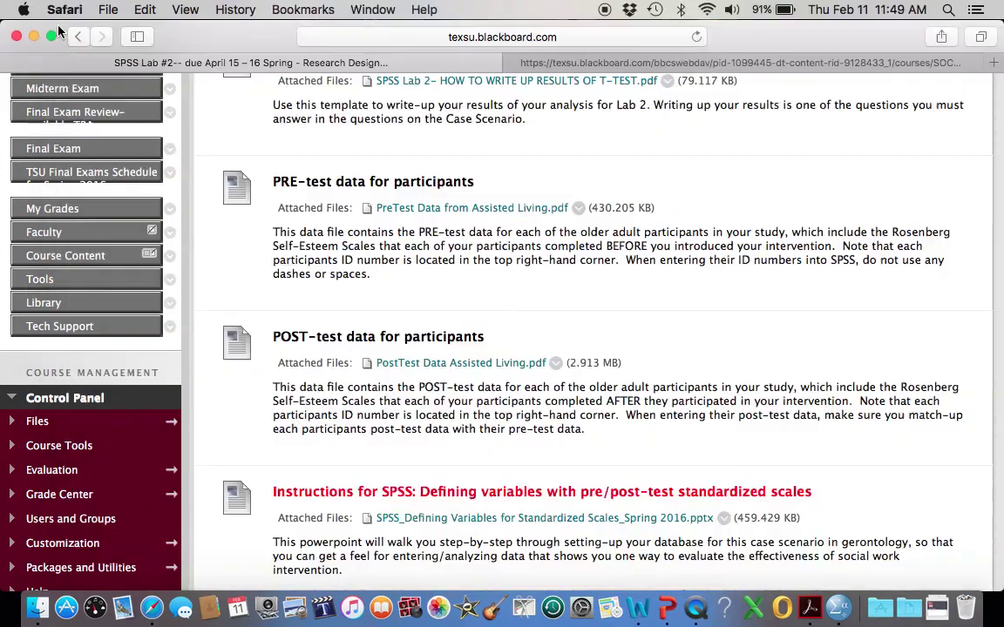
Step: Bring Safari's Blackboard SPSS Lab #2 page in front of the SPSS data editor
left_click(55, 28)
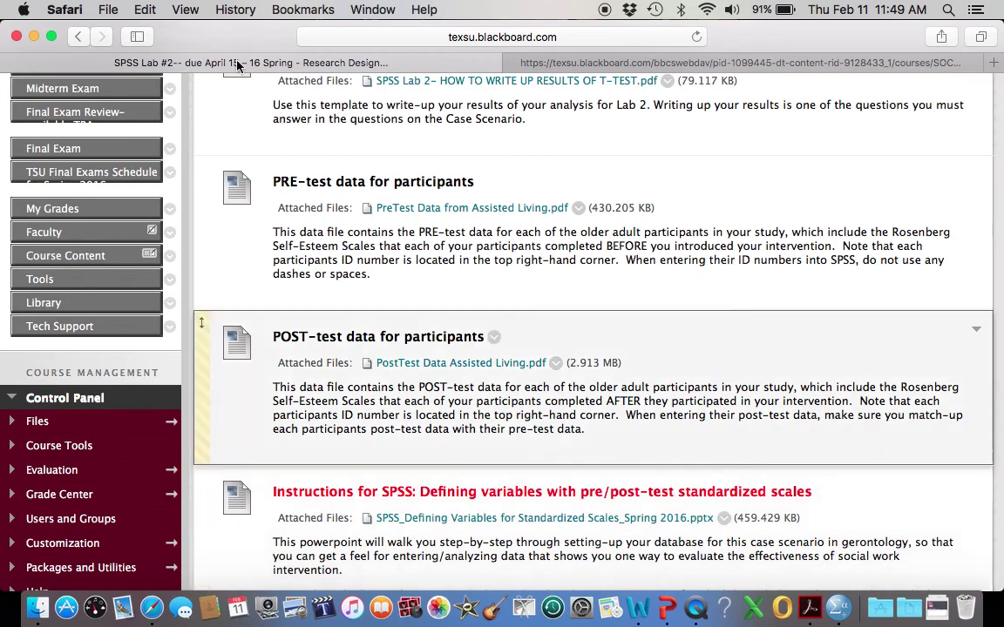
Step: Hide Safari, shift the SPSS editor left, and select the pre1 cell in row 2
left_click(33, 35)
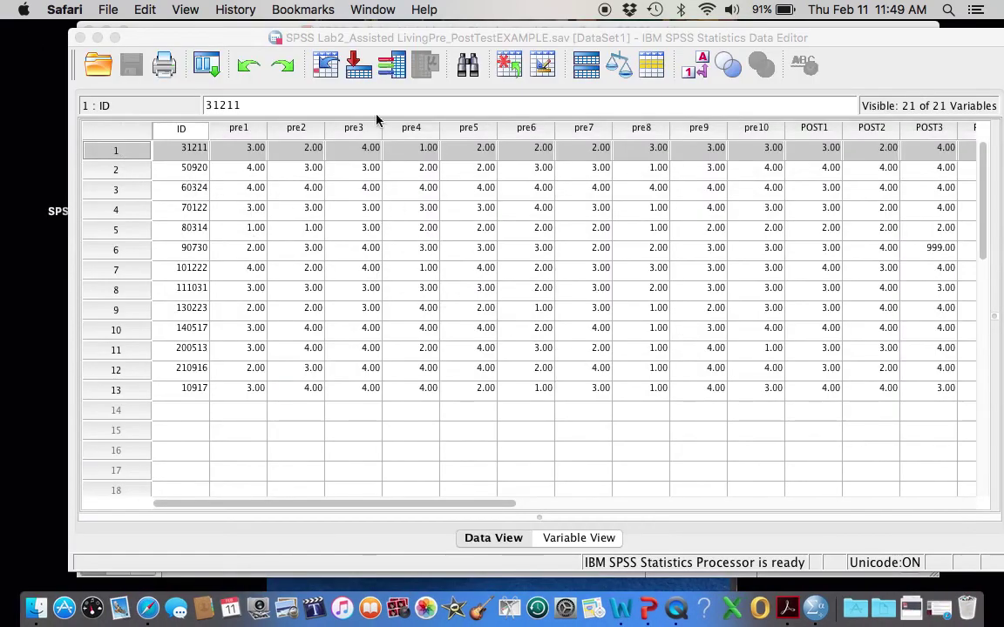
left_click_drag(242, 39, 183, 45)
left_click(167, 174)
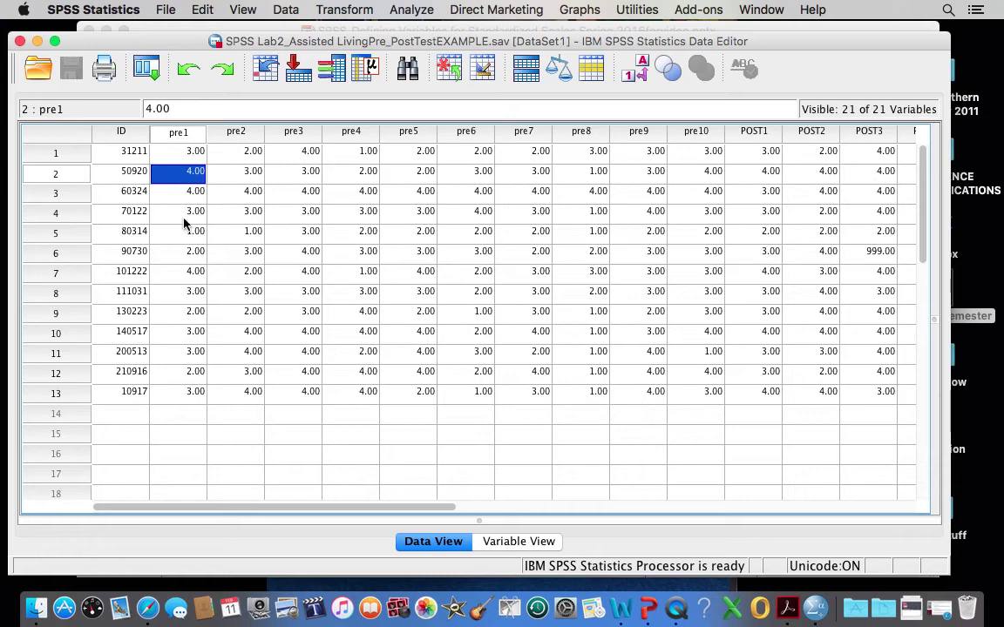
Step: Check the variable definitions in Variable View against Data View, then return to PowerPoint
left_click(521, 546)
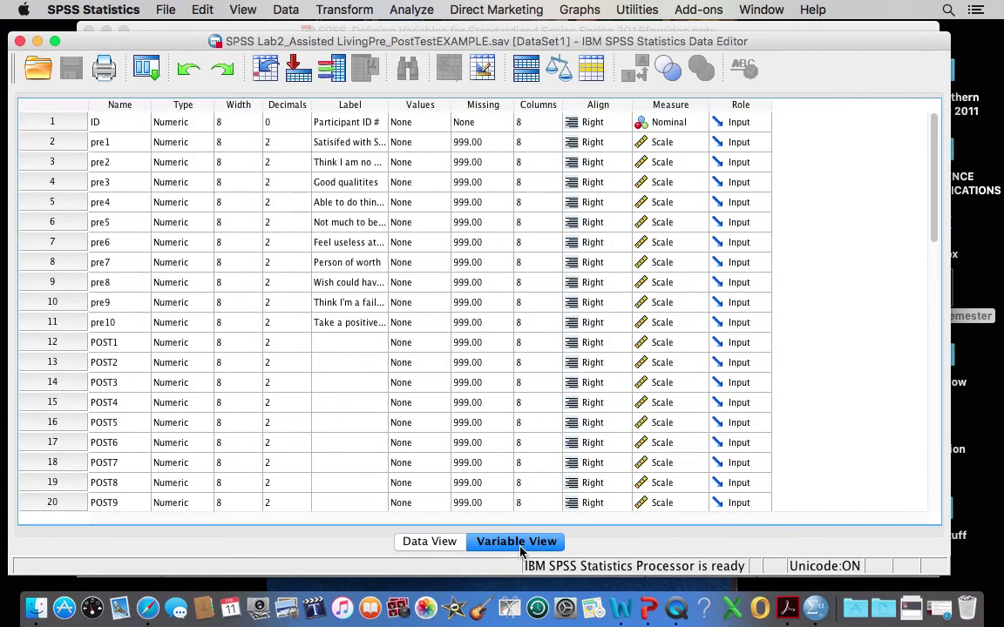
left_click(431, 542)
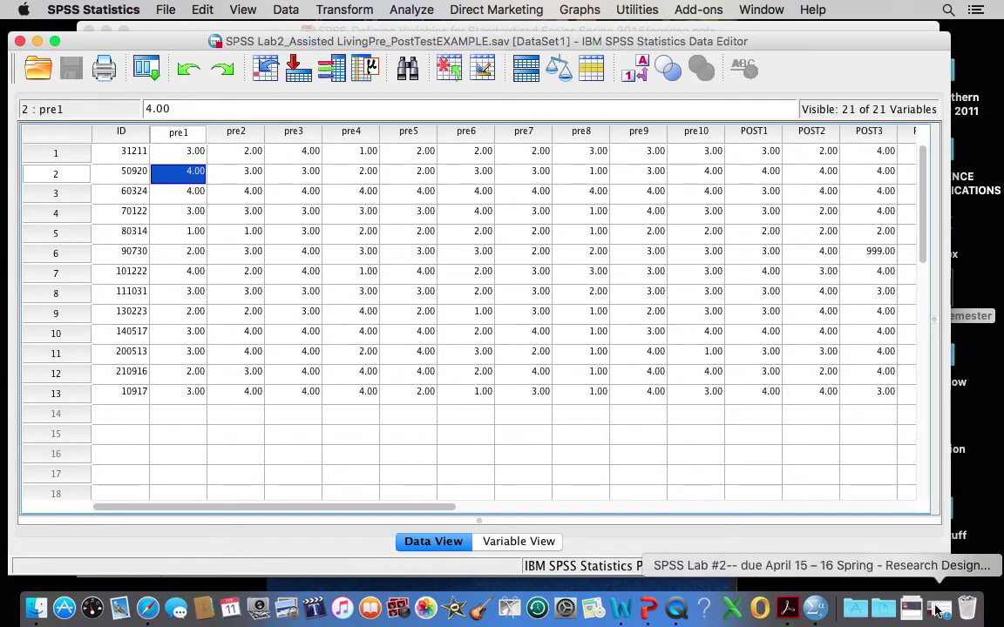
left_click(648, 608)
Step: Start the slide show from slide 6 and continue to the 'A few reminders…' slide
left_click(166, 417)
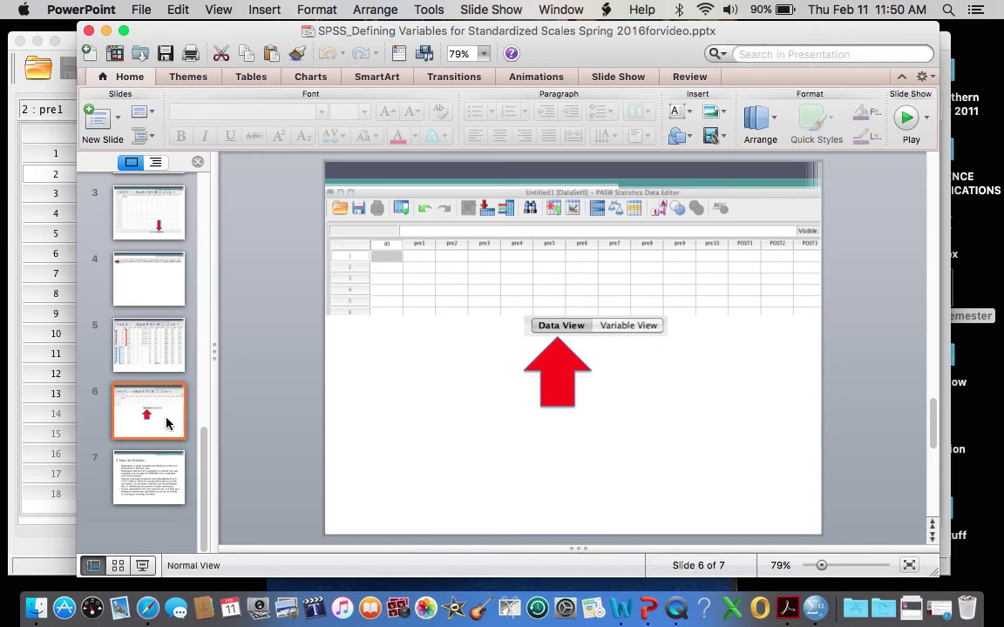
left_click(143, 567)
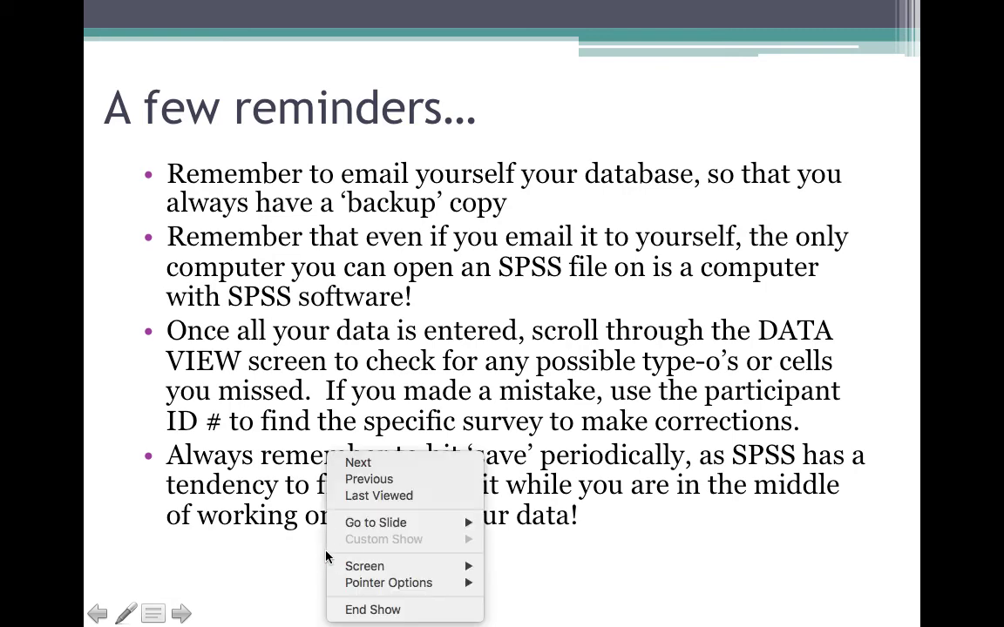
Step: End the show, view the SPSS example data at the first participant's ID, then return to Blackboard
left_click(385, 609)
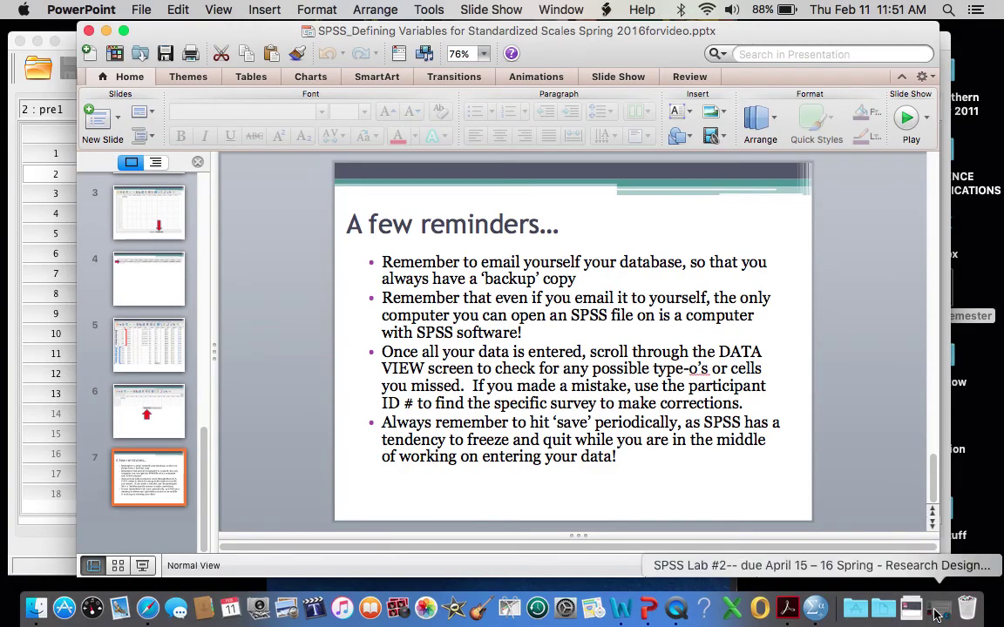
left_click(898, 583)
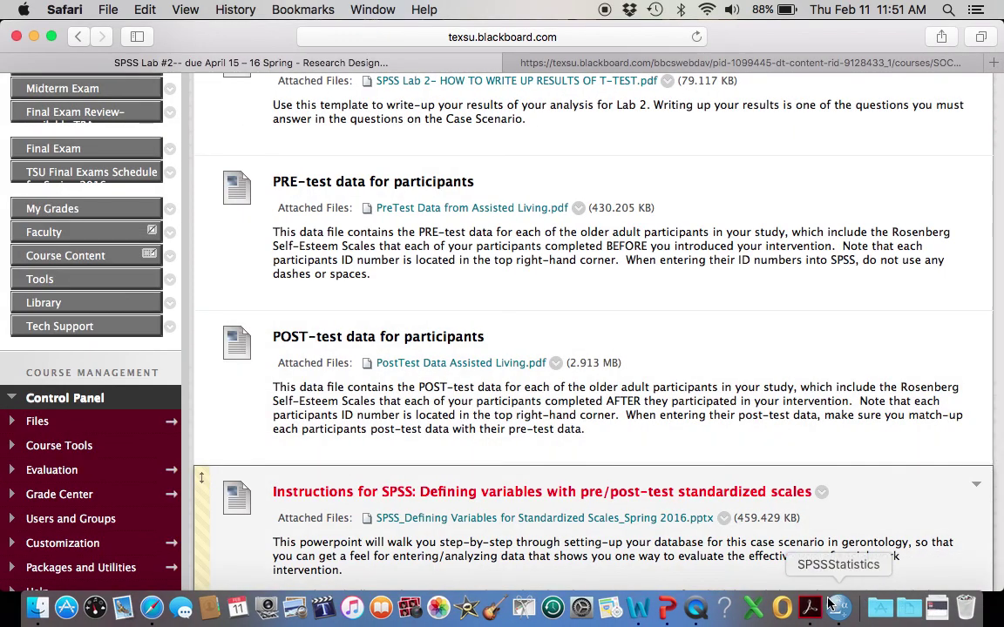
left_click(839, 608)
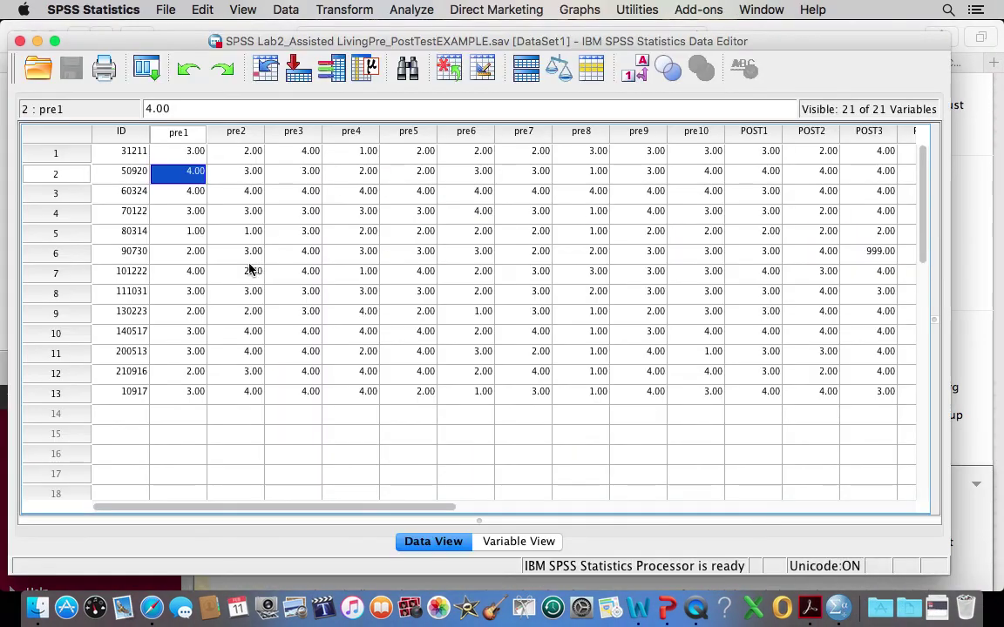
left_click(131, 157)
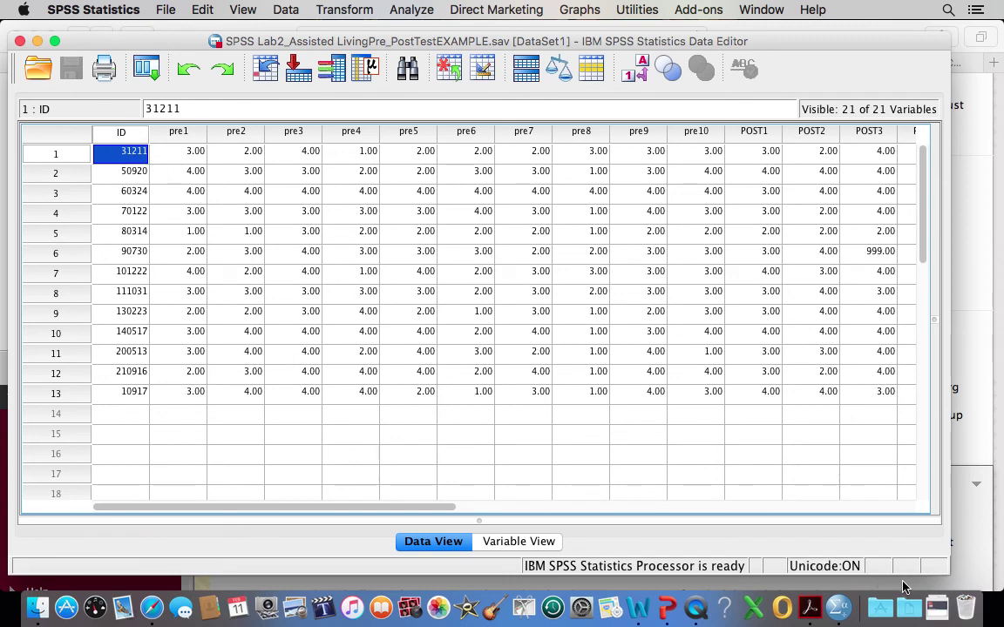
left_click(874, 31)
Step: Scroll through the pre-test Rosenberg Self-Esteem Scale PDF, then return to PowerPoint's slide 7
left_click(706, 58)
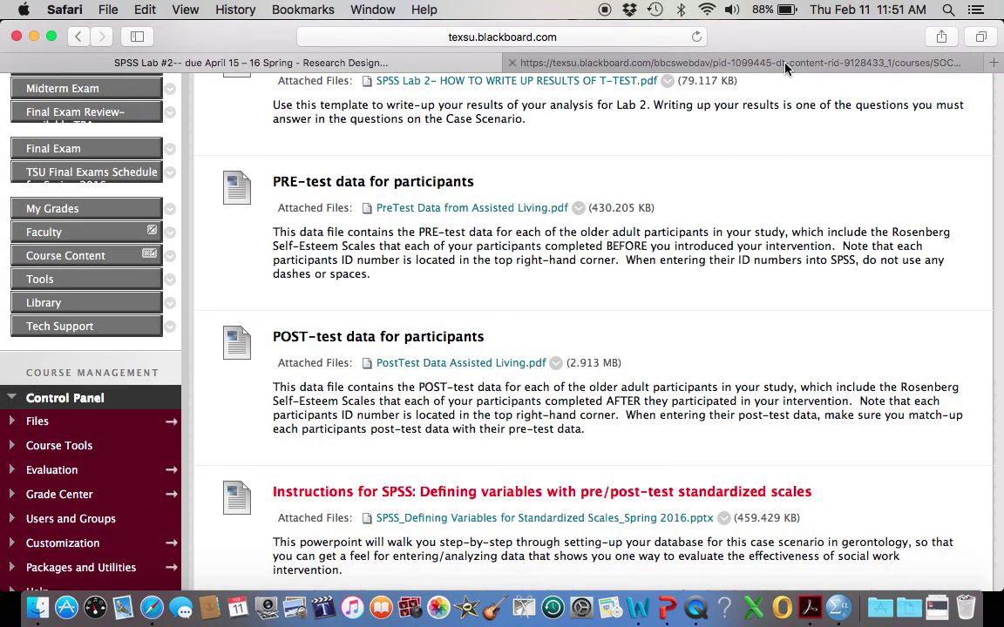
scroll(675, 222, "up", 3)
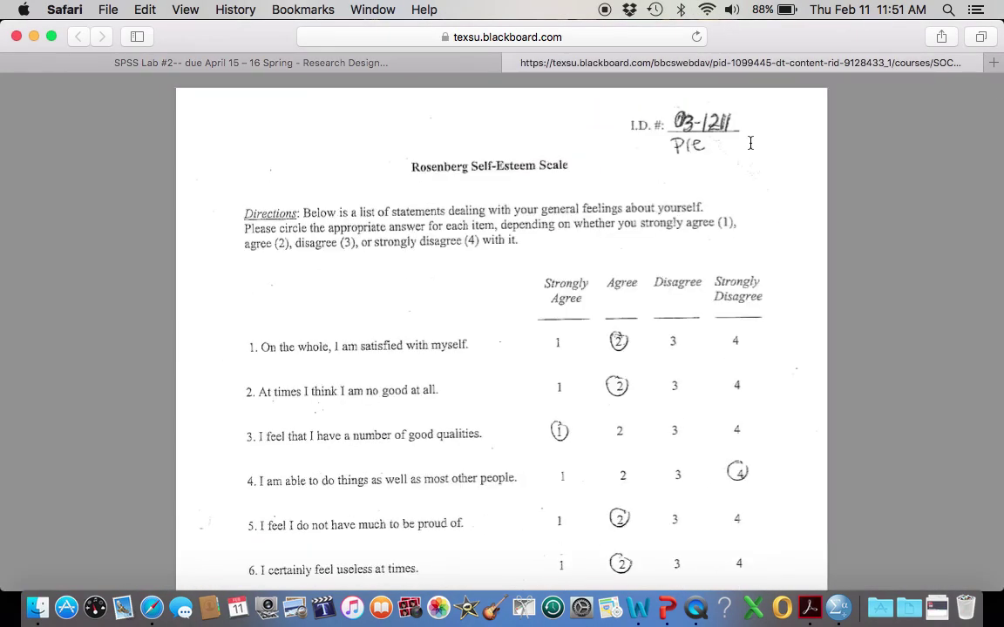
scroll(610, 157, "down", 5)
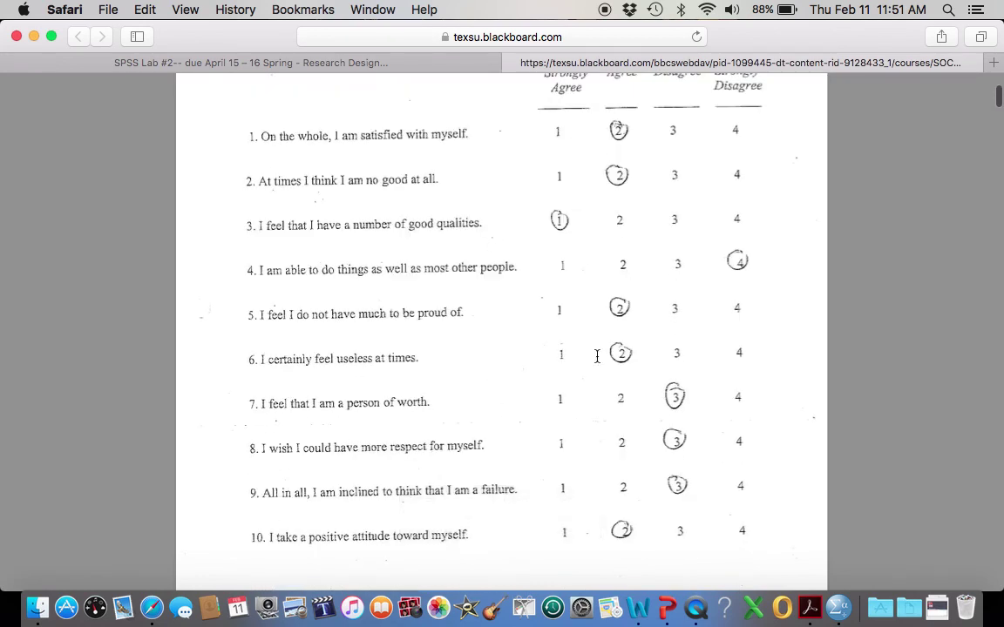
left_click(666, 605)
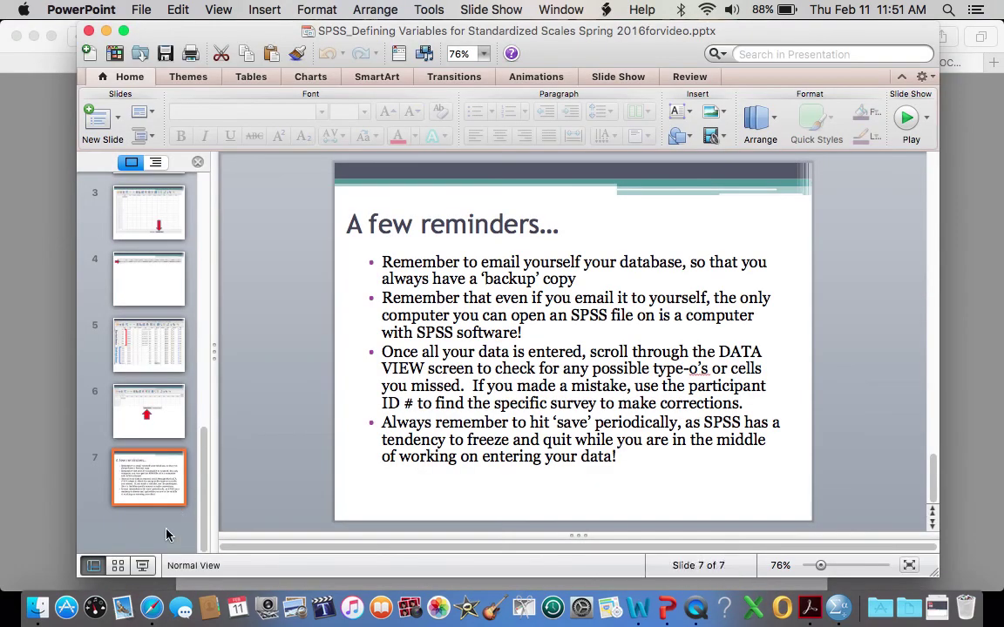